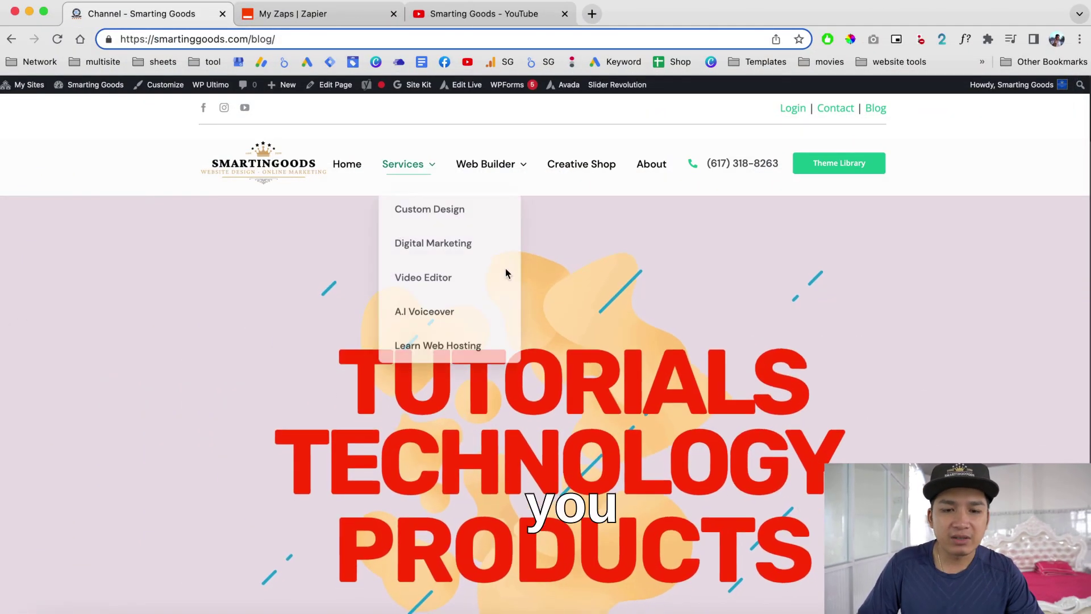
# - Review the Smarting Goods blog page, including its web address and the latest video posts under What's New
pyautogui.scroll(-5, 506, 273)
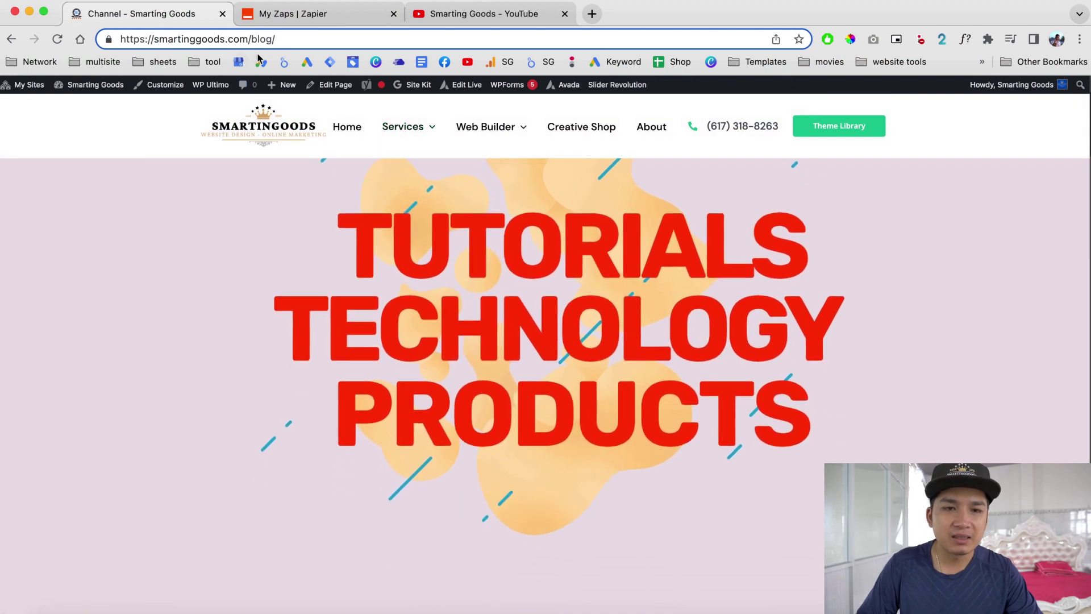
pyautogui.moveTo(251, 39); pyautogui.dragTo(275, 39)
pyautogui.scroll(-10, 522, 358)
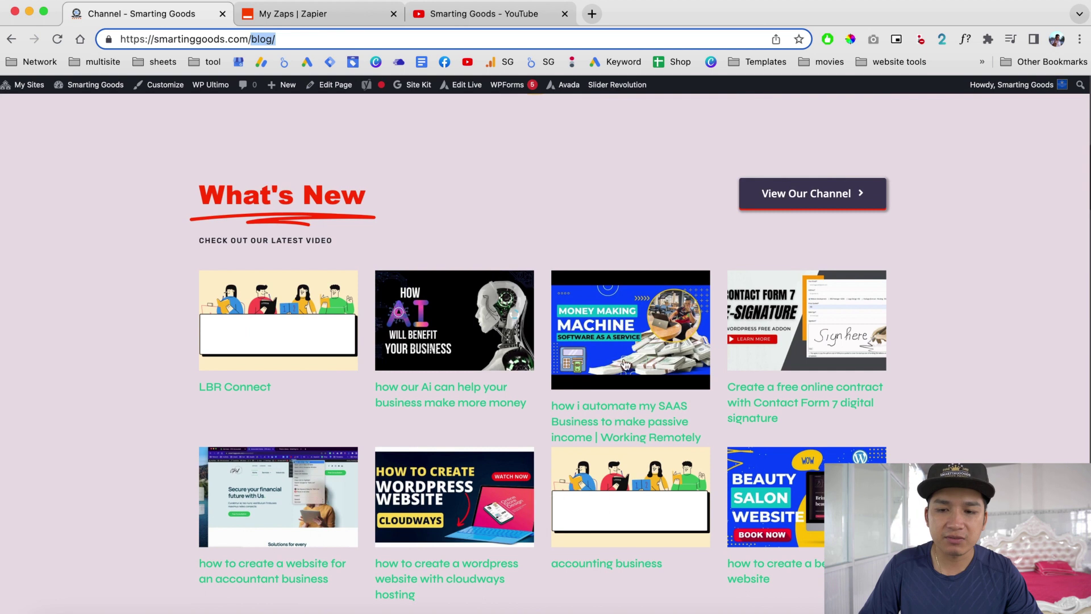
pyautogui.scroll(-2, 523, 211)
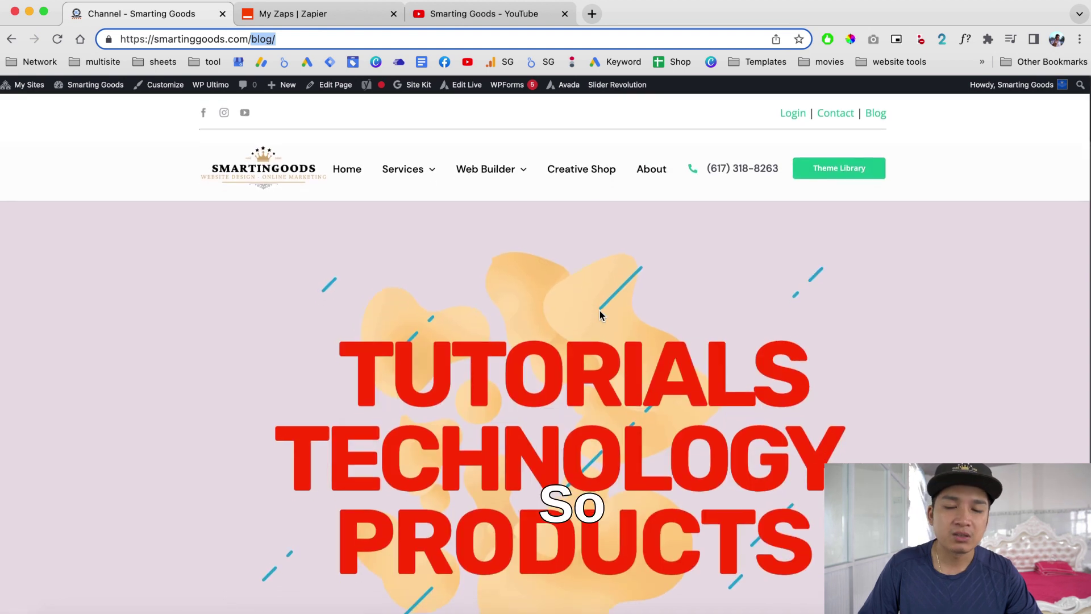
pyautogui.scroll(-3, 523, 353)
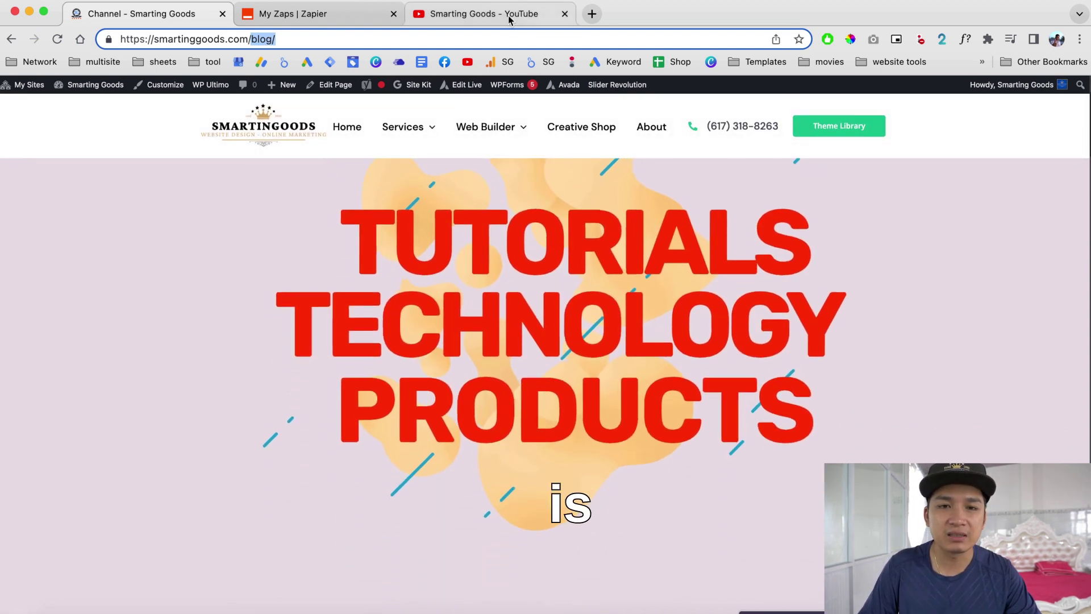
# - Place the YouTube channel page beside the website page and browse the channel's uploaded videos
pyautogui.moveTo(501, 15); pyautogui.dragTo(335, 14)
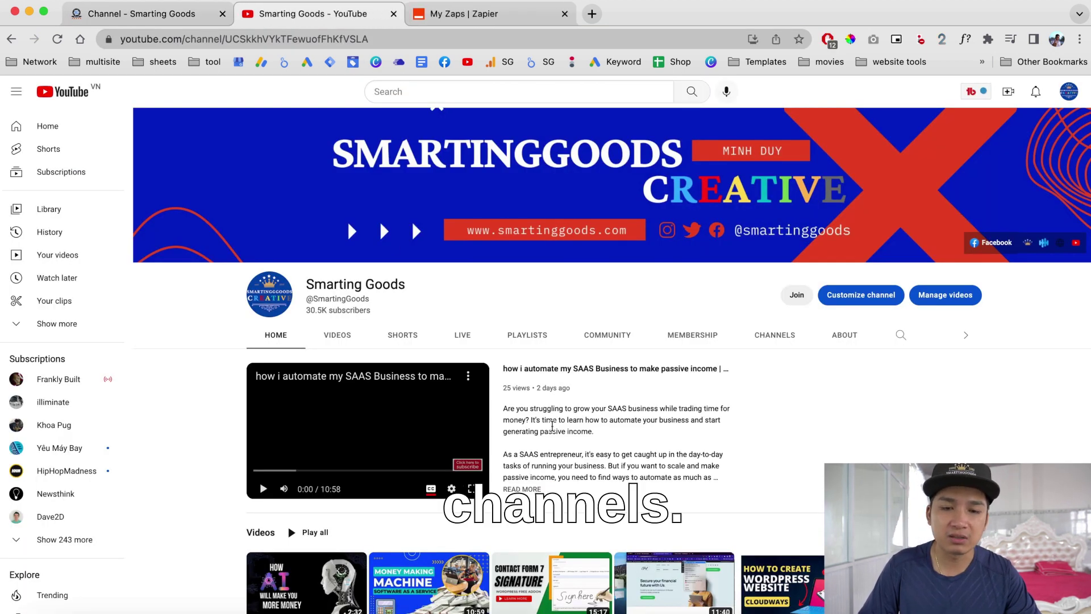
pyautogui.scroll(-7, 604, 412)
pyautogui.scroll(5, 604, 411)
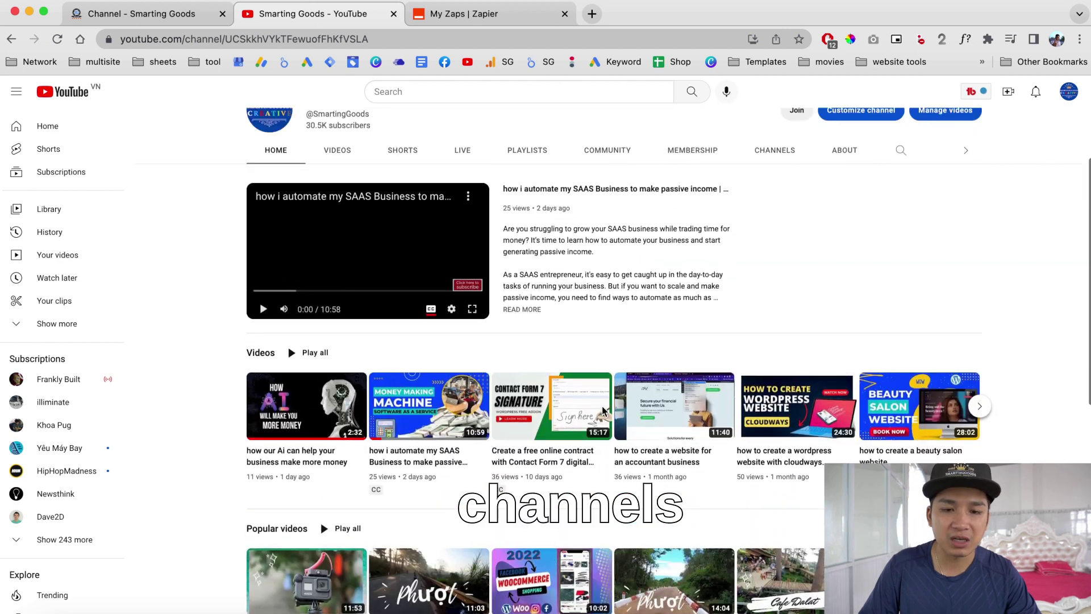
pyautogui.scroll(-3, 429, 287)
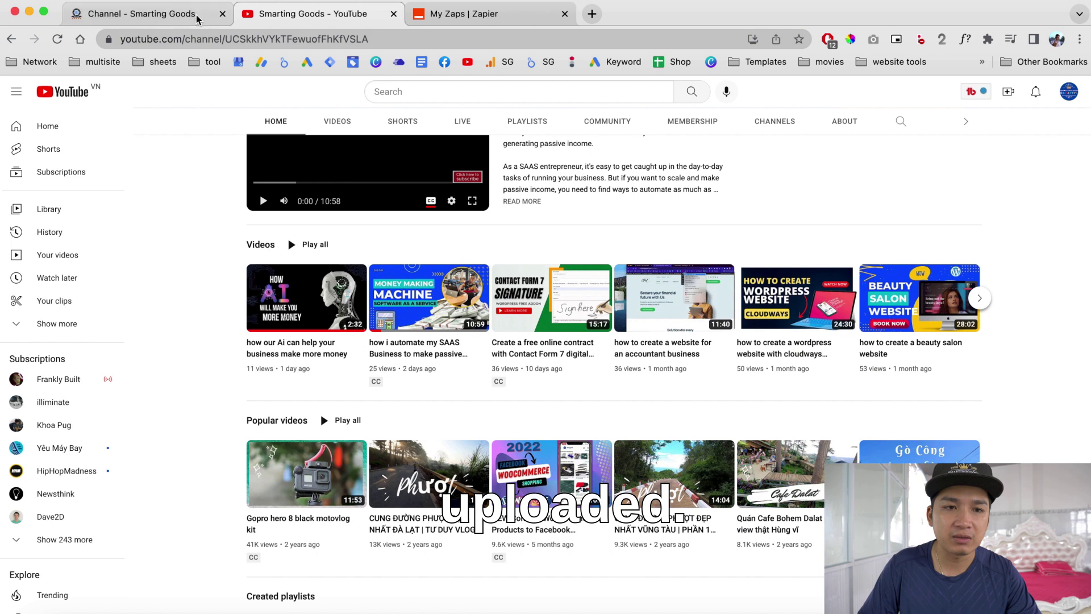
# - Compare the website's What's New posts with the videos on the YouTube channel
pyautogui.click(142, 14)
pyautogui.scroll(-10, 646, 321)
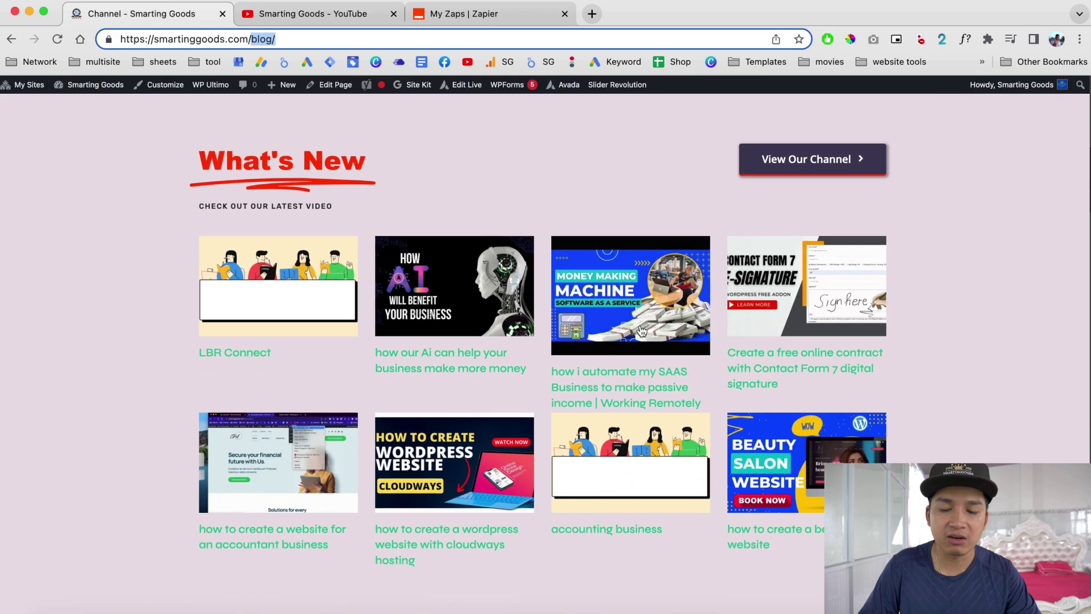
pyautogui.scroll(-1, 641, 329)
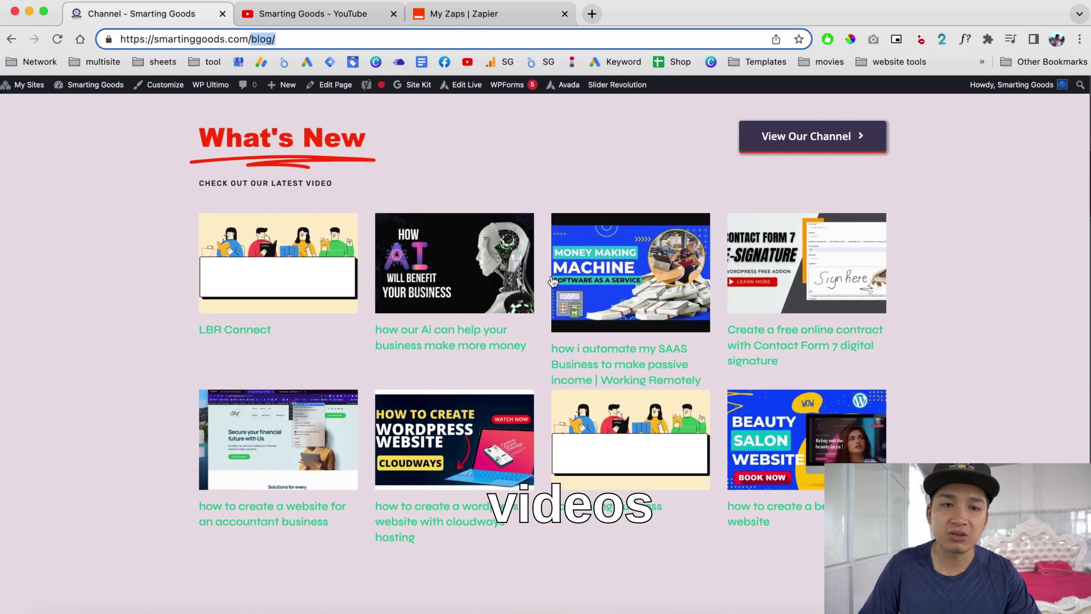
pyautogui.click(334, 14)
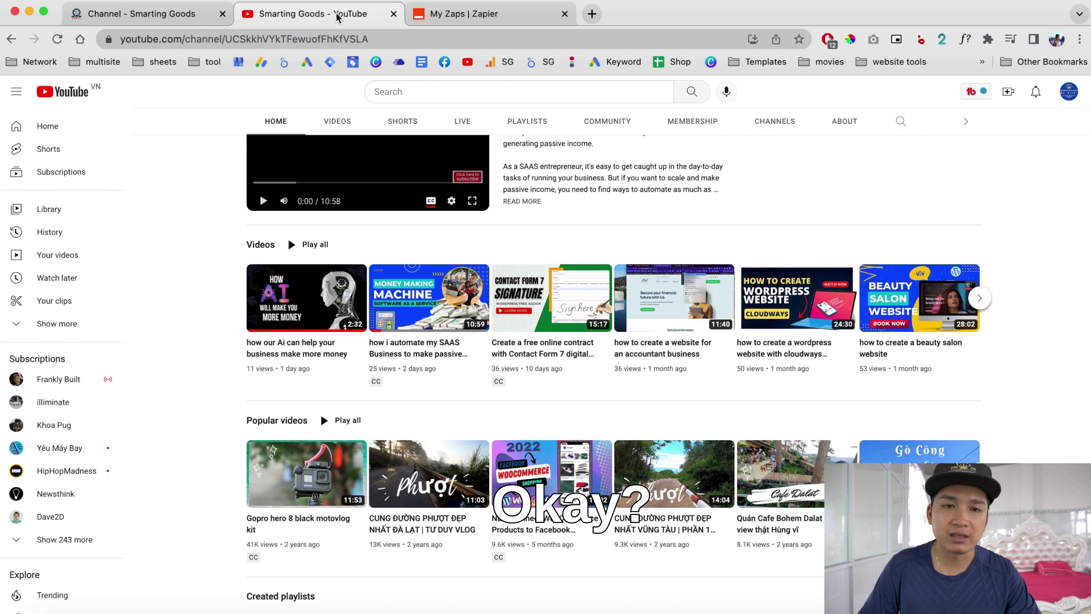
# - Switch to Zapier and examine its web address, the free plan's task and Zap limits, and the existing Zaps
pyautogui.click(492, 14)
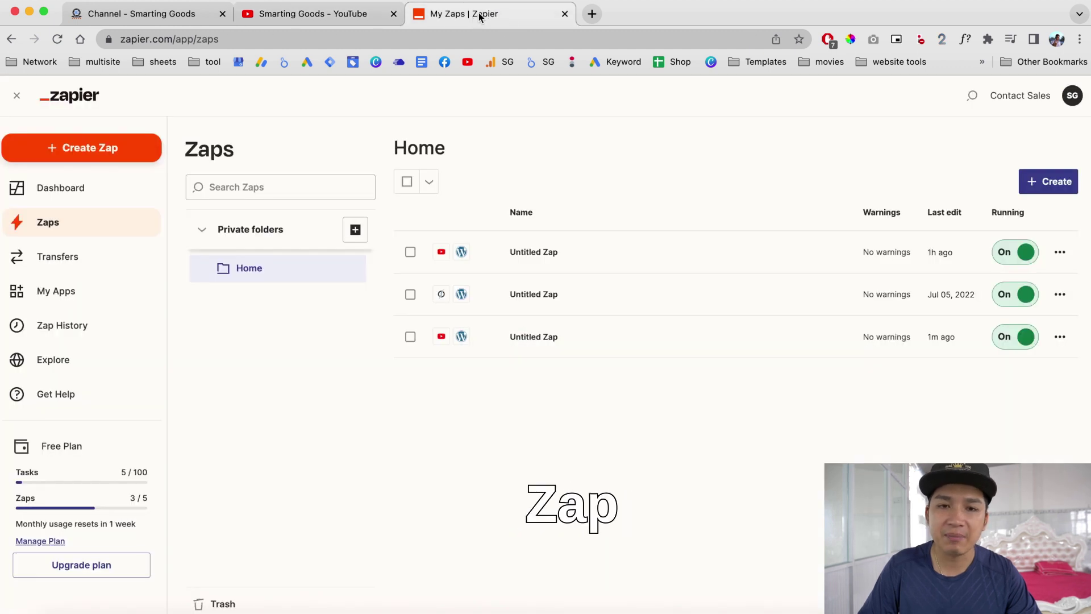
pyautogui.moveTo(174, 39); pyautogui.dragTo(120, 38)
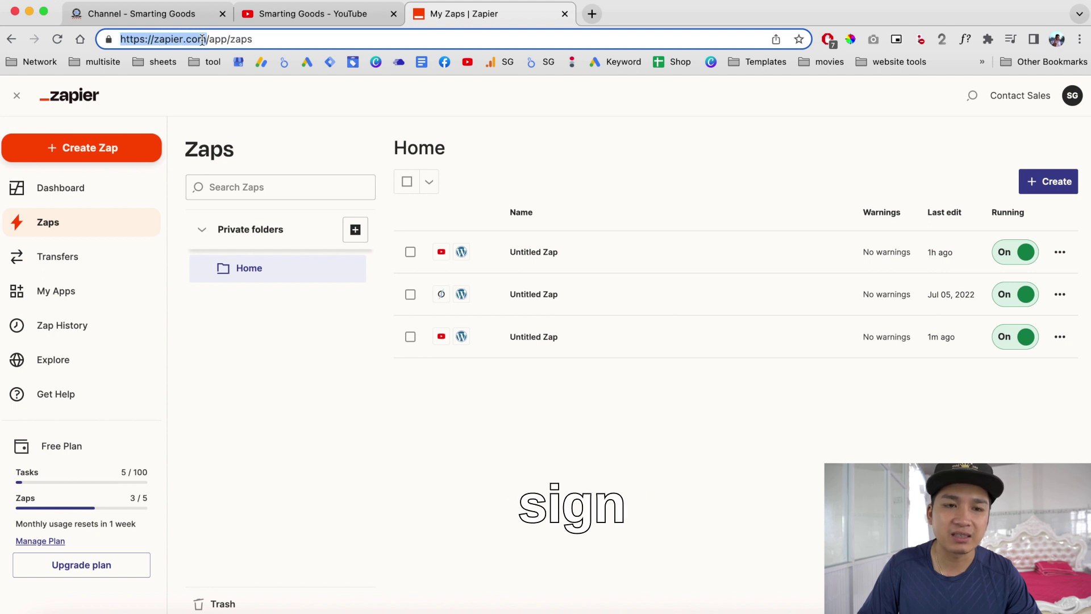
pyautogui.moveTo(83, 446); pyautogui.dragTo(45, 445)
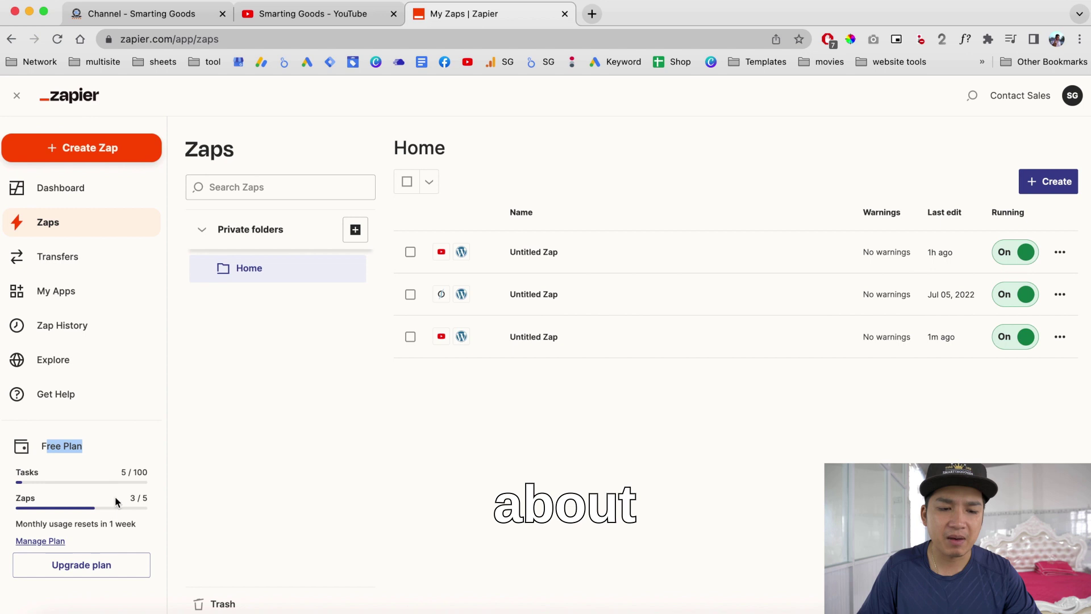
pyautogui.moveTo(125, 497); pyautogui.dragTo(126, 472)
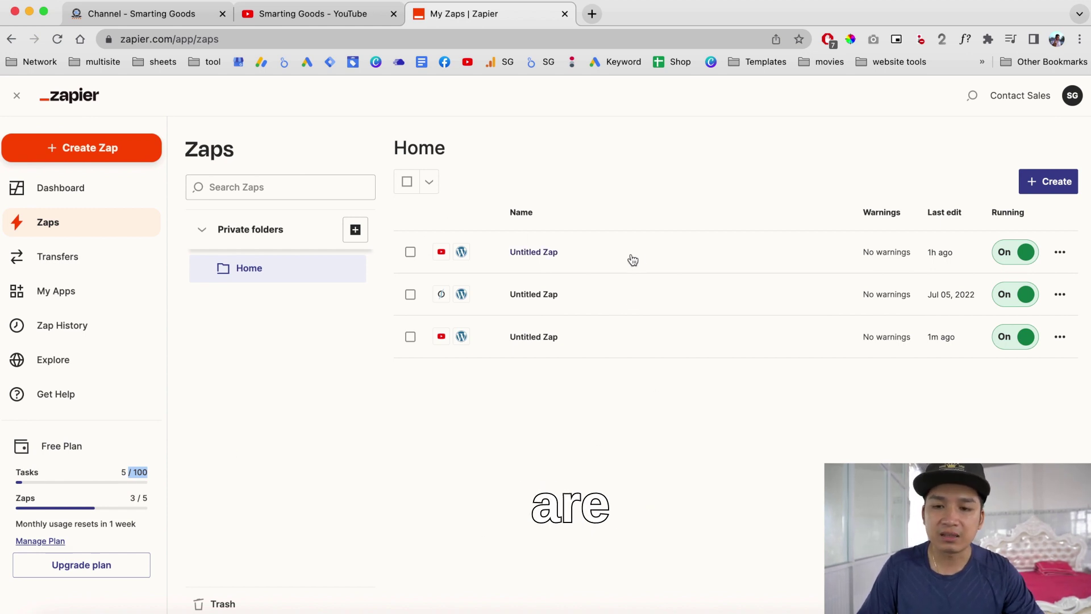
pyautogui.scroll(-3, 552, 330)
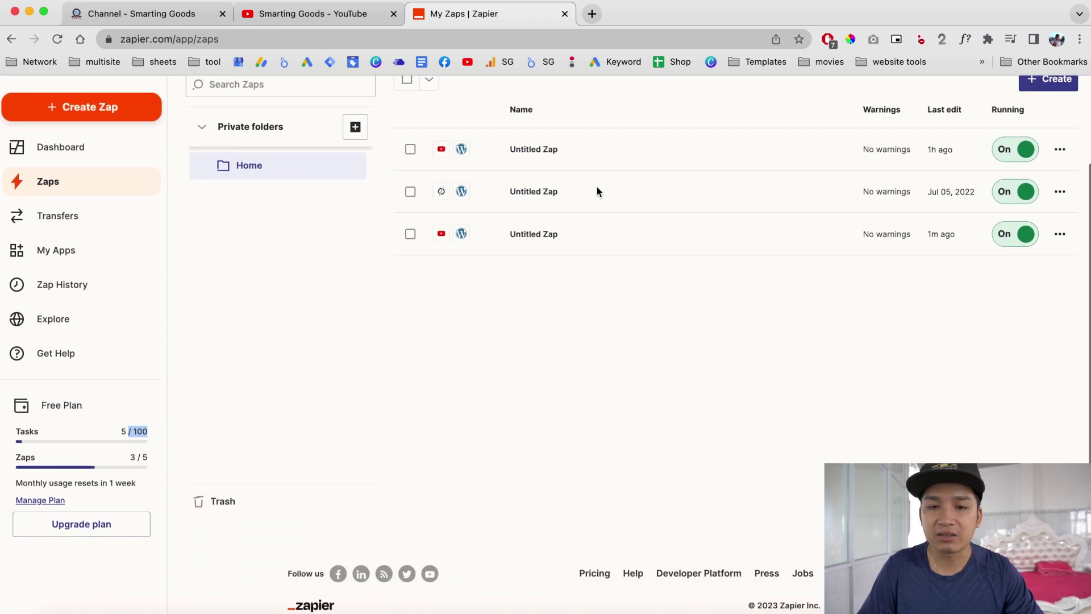
pyautogui.scroll(2, 597, 190)
pyautogui.scroll(-3, 598, 279)
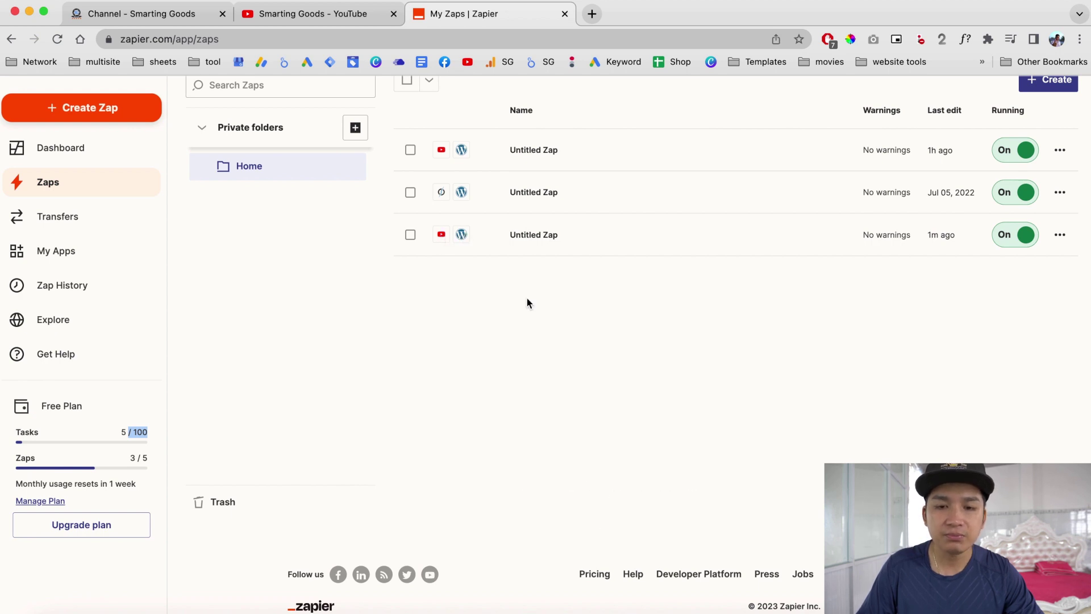
# - Open the unpublished draft of the third Zap, YouTube to WordPress, for editing and expand its YouTube trigger
pyautogui.click(533, 235)
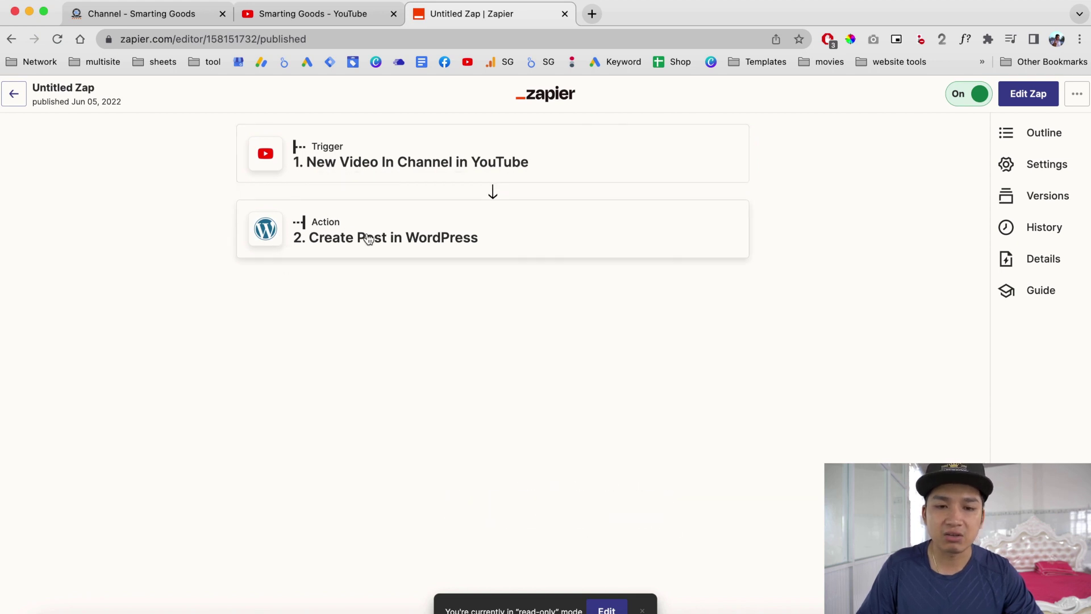
pyautogui.click(607, 610)
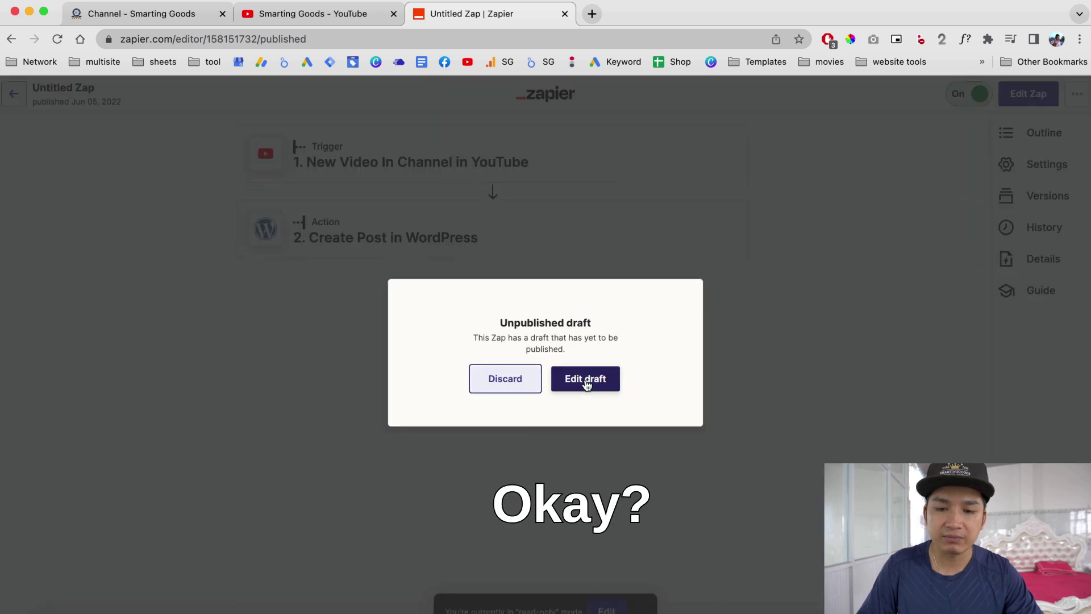
pyautogui.click(587, 385)
pyautogui.click(510, 153)
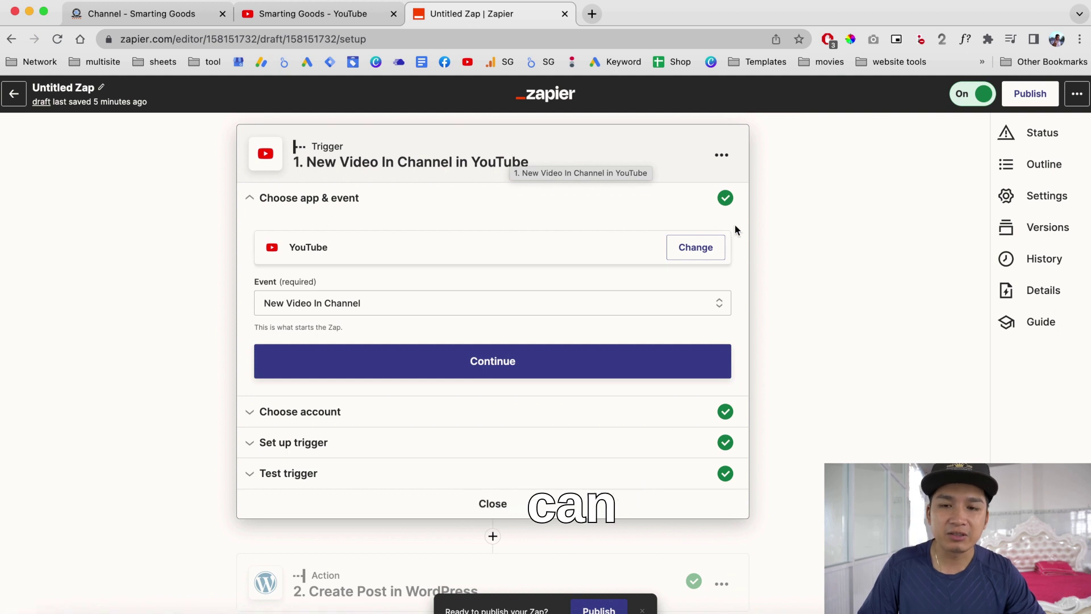
# - Examine which apps and built-in tools are offered as the Zap's trigger, keeping YouTube as the trigger app
pyautogui.scroll(-1, 834, 228)
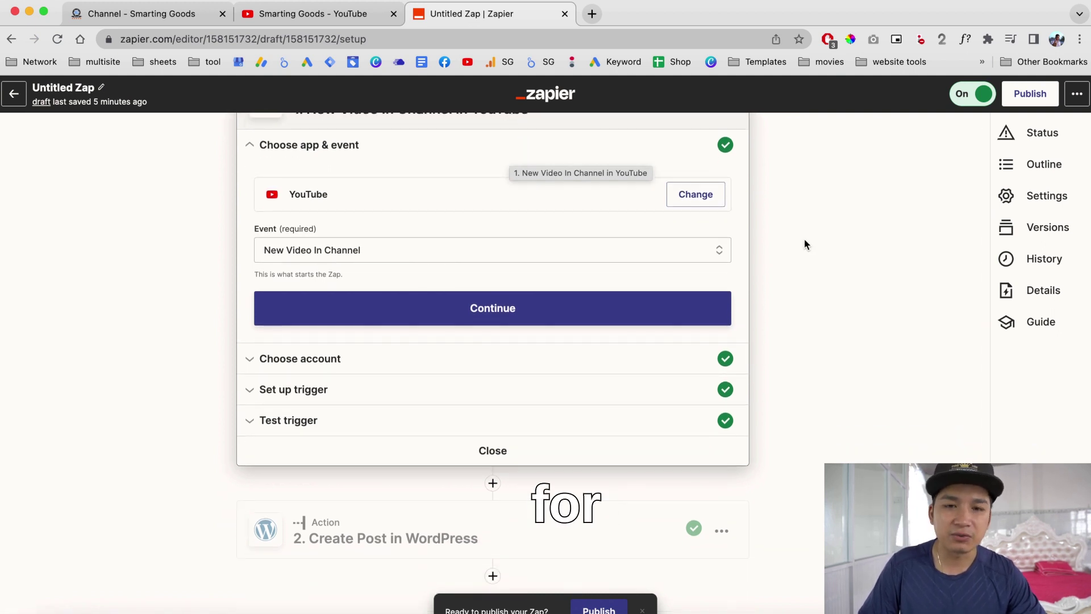
pyautogui.scroll(1, 804, 240)
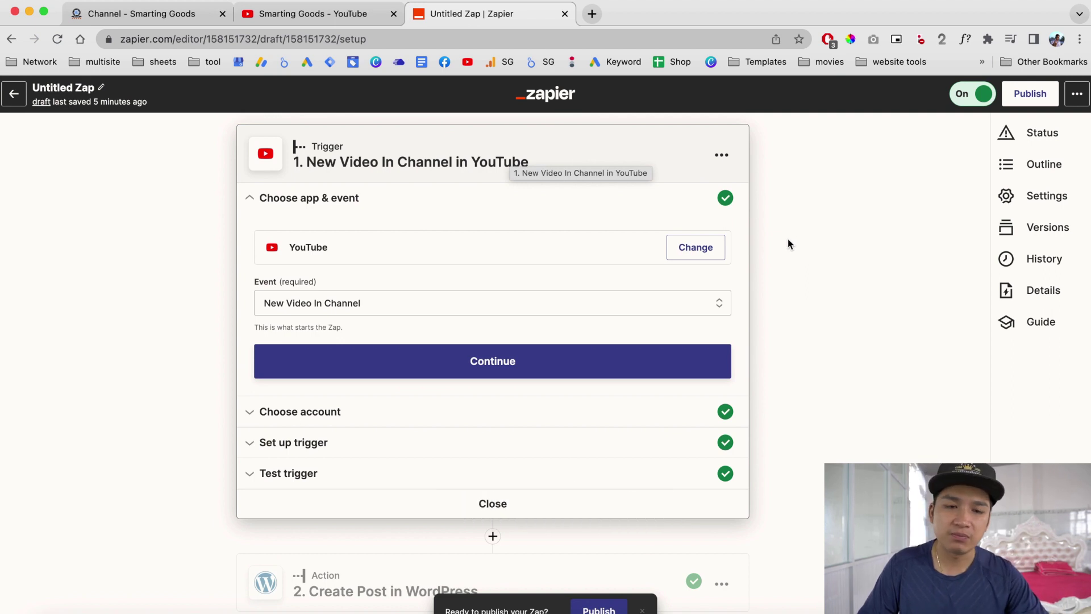
pyautogui.click(706, 249)
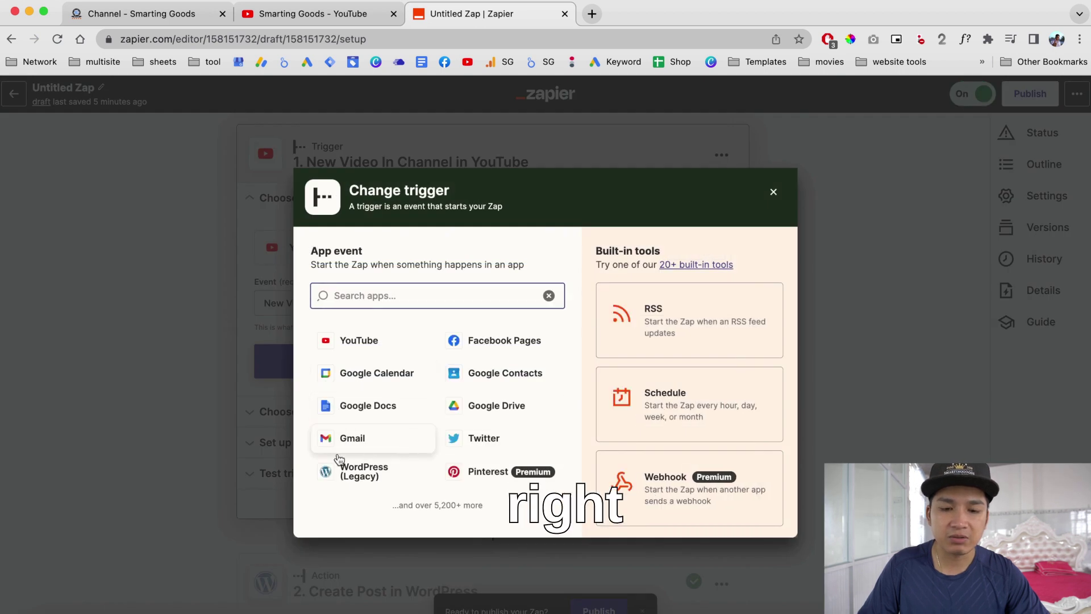
pyautogui.press('Escape')
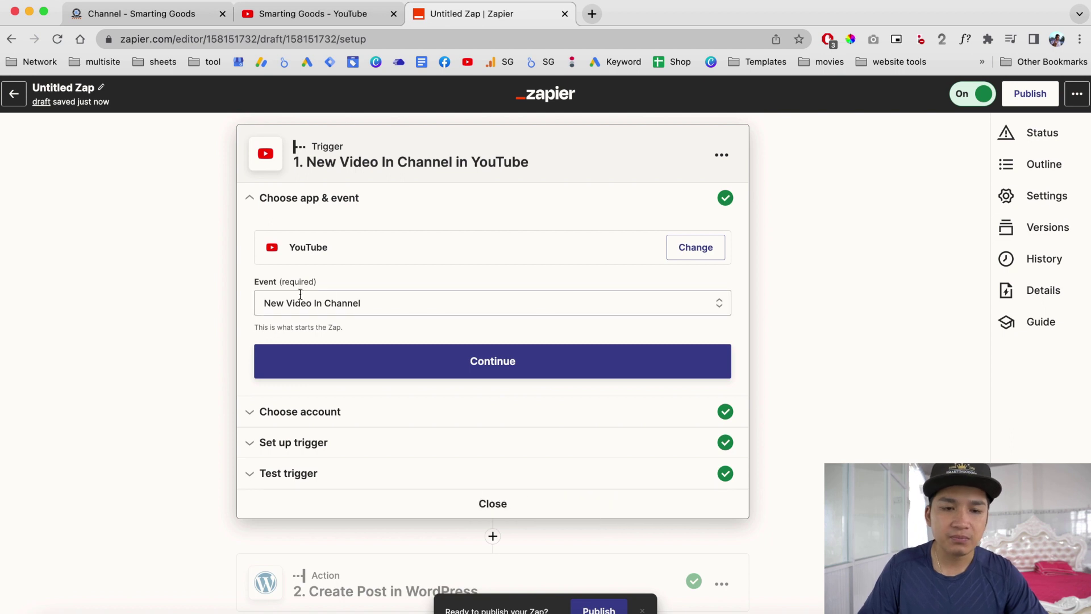
# - Set the trigger event to New Video In Channel and choose YouTube #5 as the connected account
pyautogui.click(397, 303)
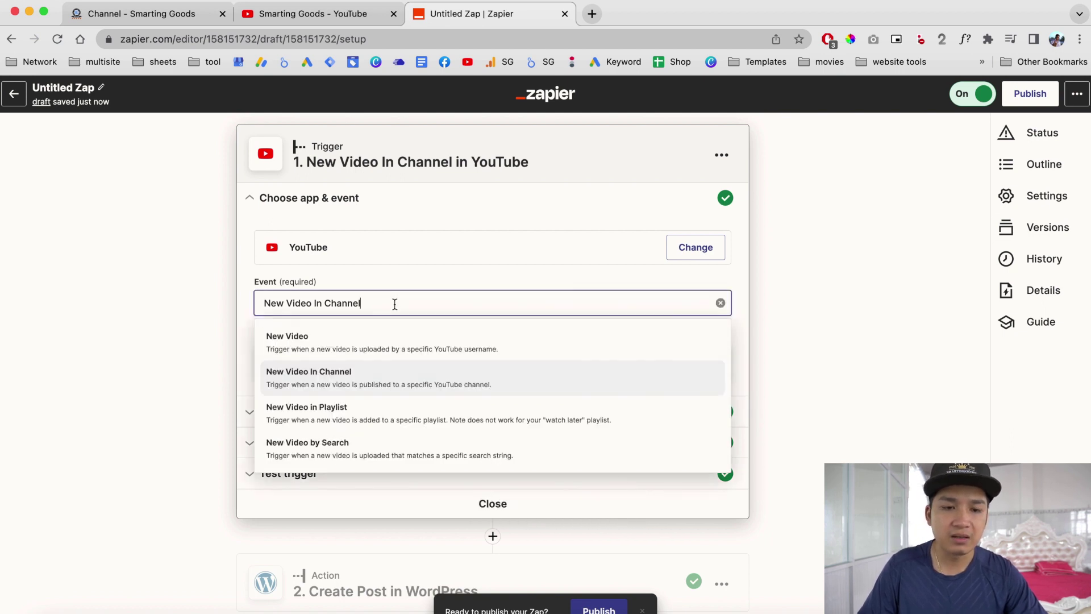
pyautogui.click(333, 377)
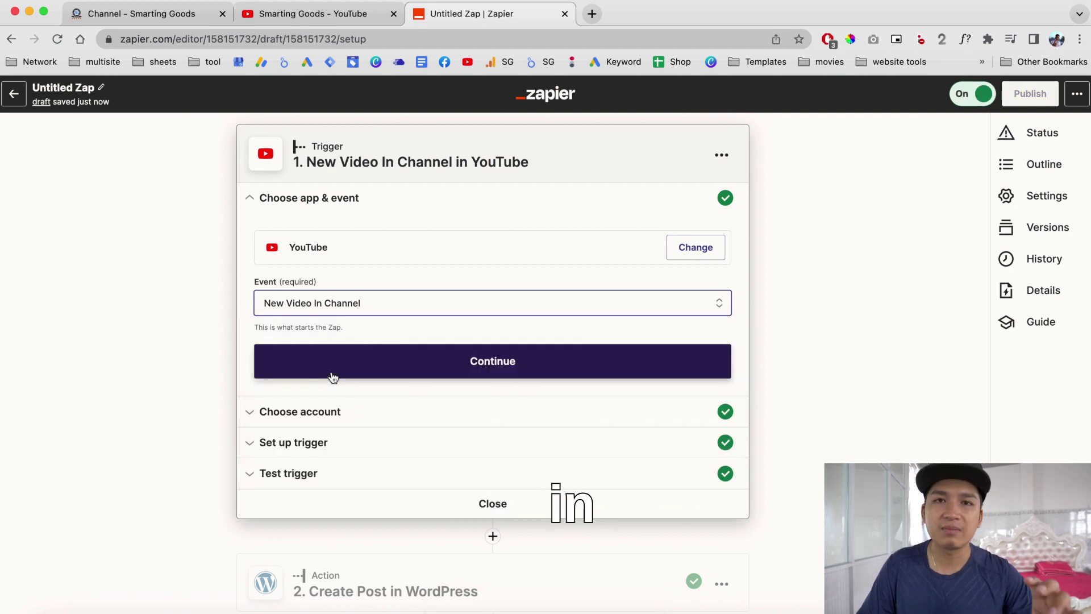
pyautogui.scroll(-2, 429, 344)
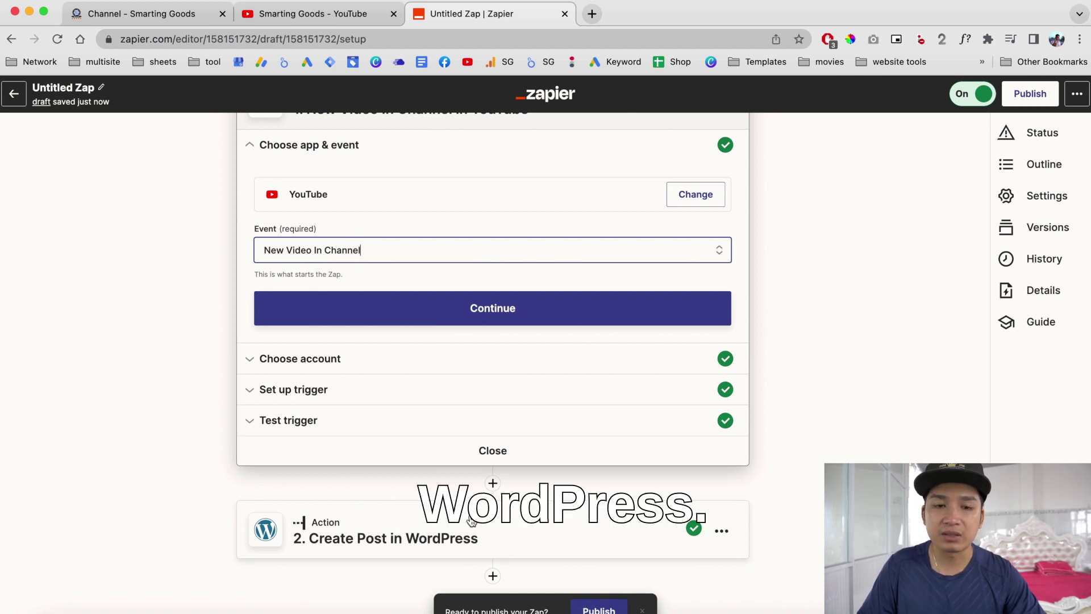
pyautogui.click(334, 358)
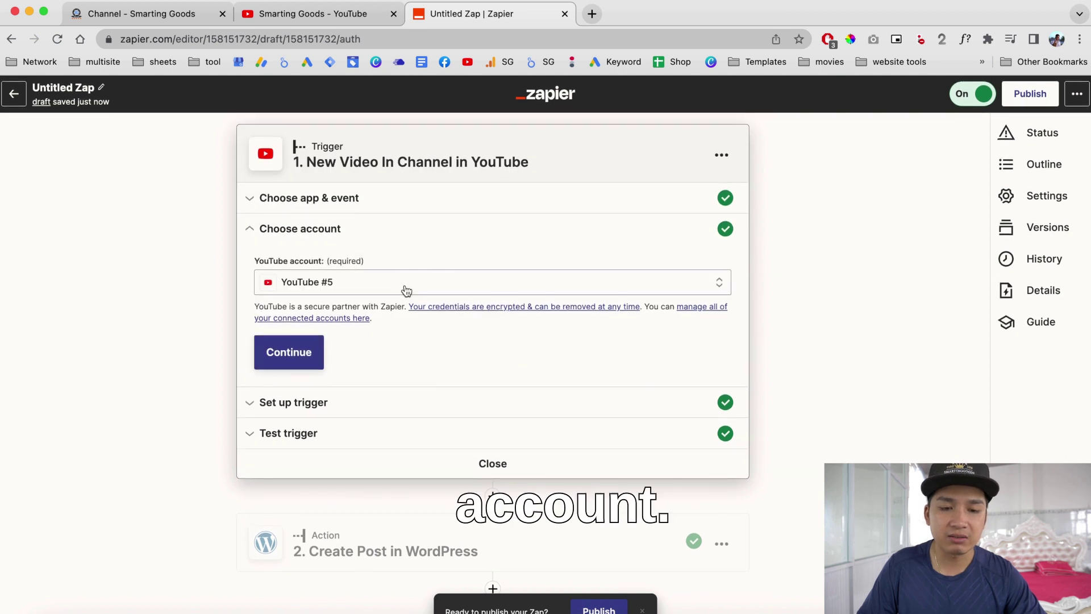
pyautogui.click(362, 280)
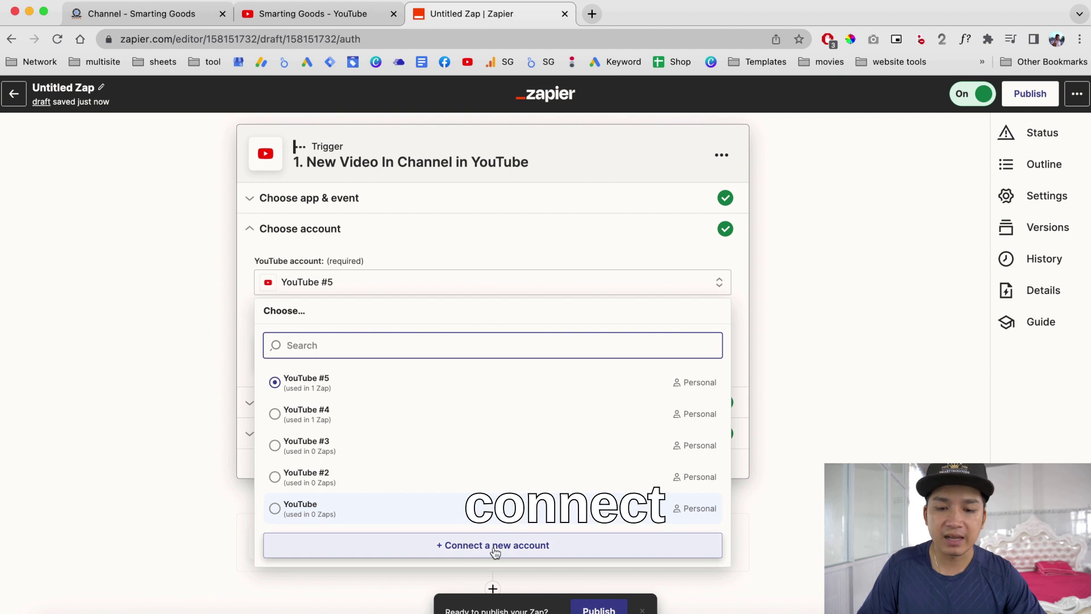
pyautogui.click(444, 282)
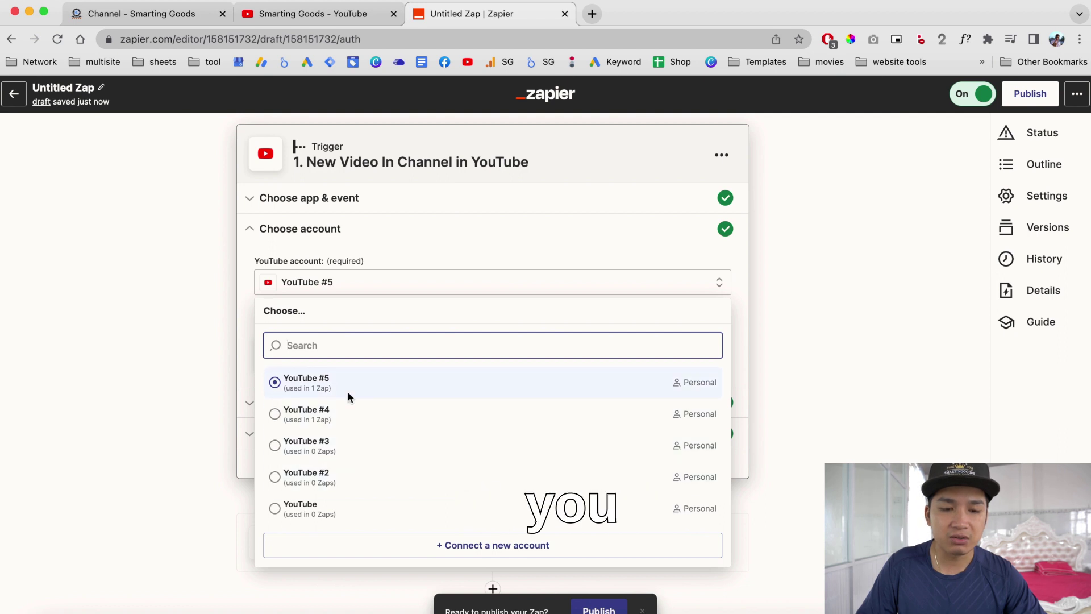
pyautogui.click(323, 386)
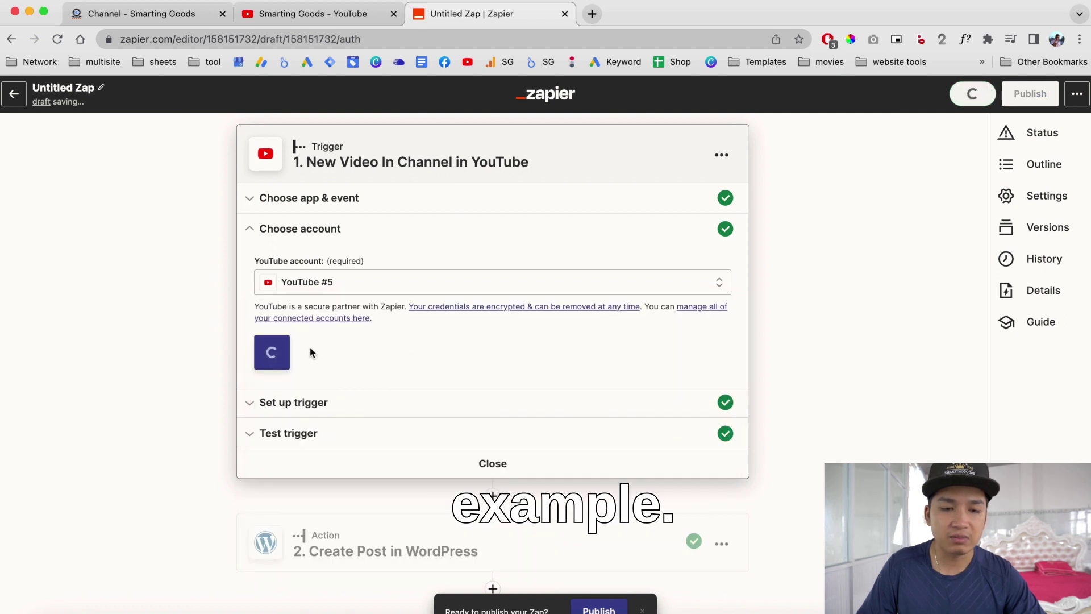
# - Open the trigger setup and select the entire entry in its Channel field
pyautogui.click(310, 403)
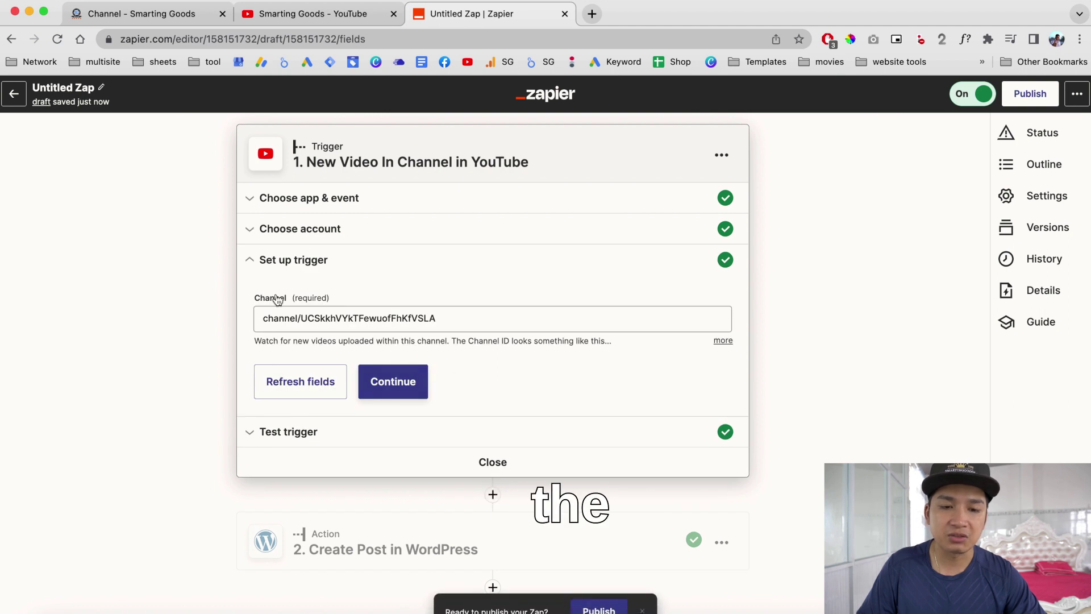
pyautogui.click(290, 316)
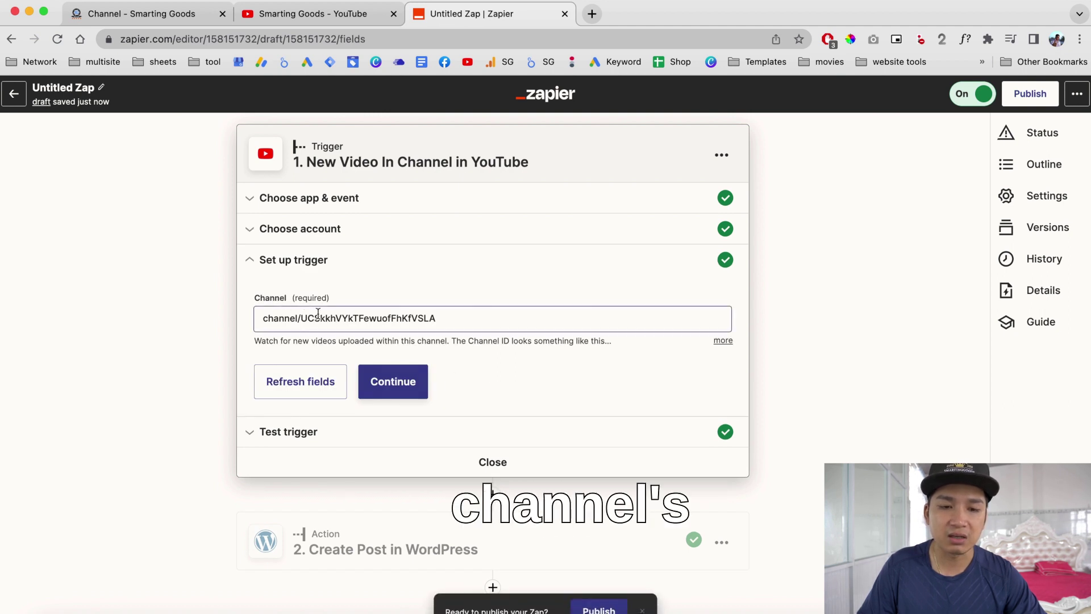
pyautogui.moveTo(445, 319); pyautogui.dragTo(259, 316)
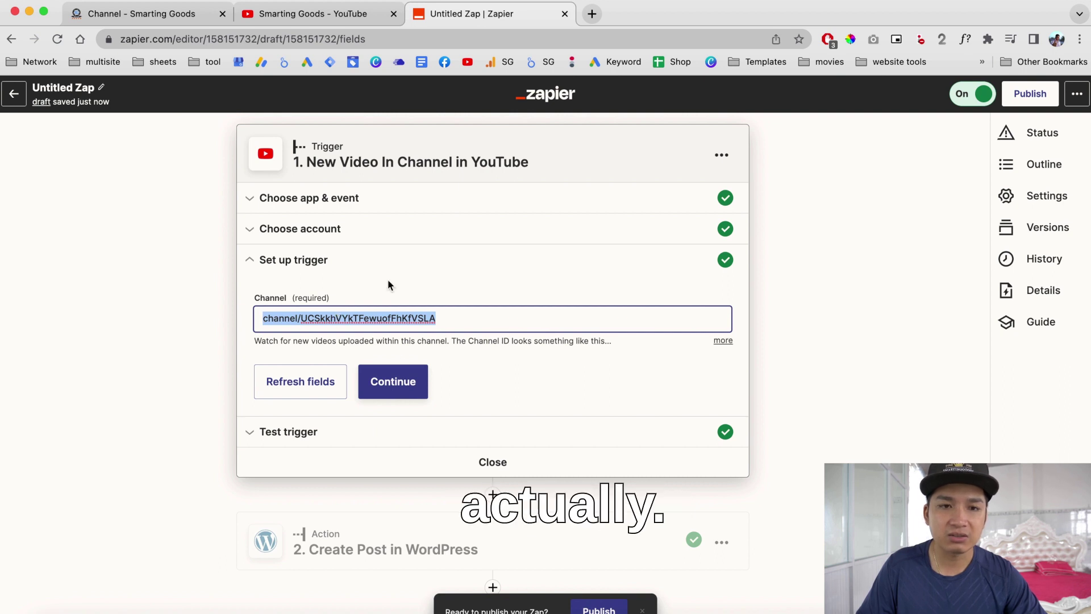
# - Switch to the YouTube channel page and select the part of its web address from "channel/" through the channel ID
pyautogui.click(311, 12)
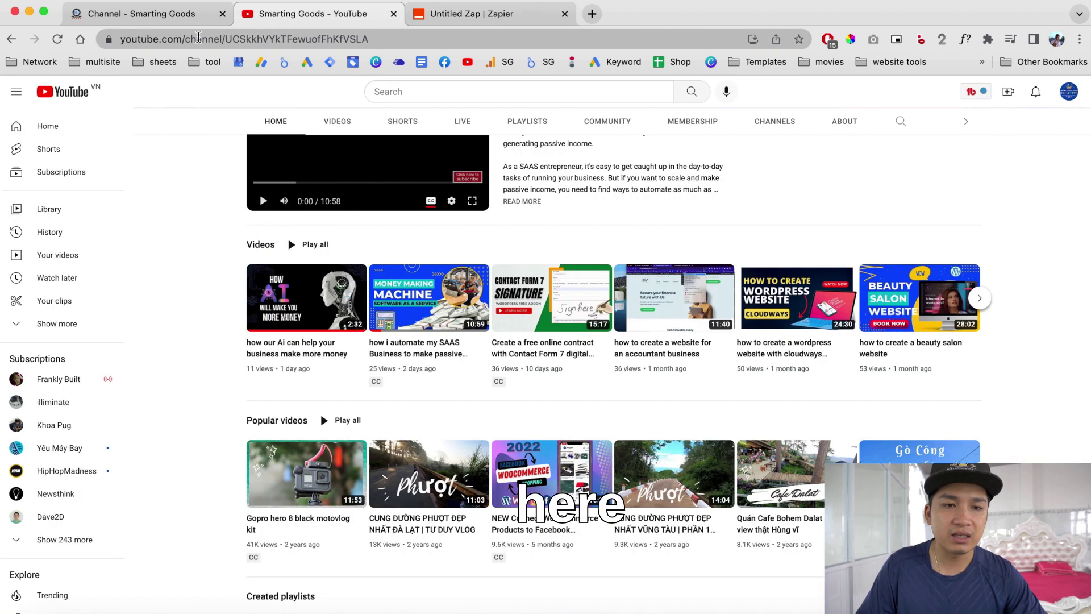
pyautogui.moveTo(185, 38); pyautogui.dragTo(252, 38)
pyautogui.moveTo(422, 43); pyautogui.dragTo(425, 43)
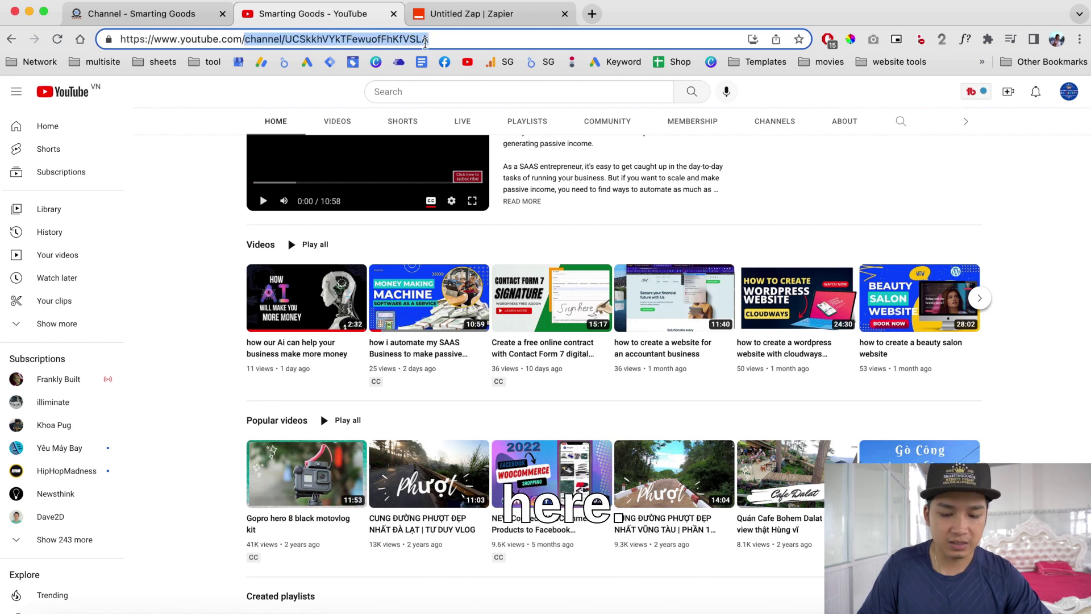
# - Paste the copied channel path and ID from the YouTube address into the Zap trigger's Channel field and continue to the trigger test
pyautogui.hotkey('ctrl', 'Tab')
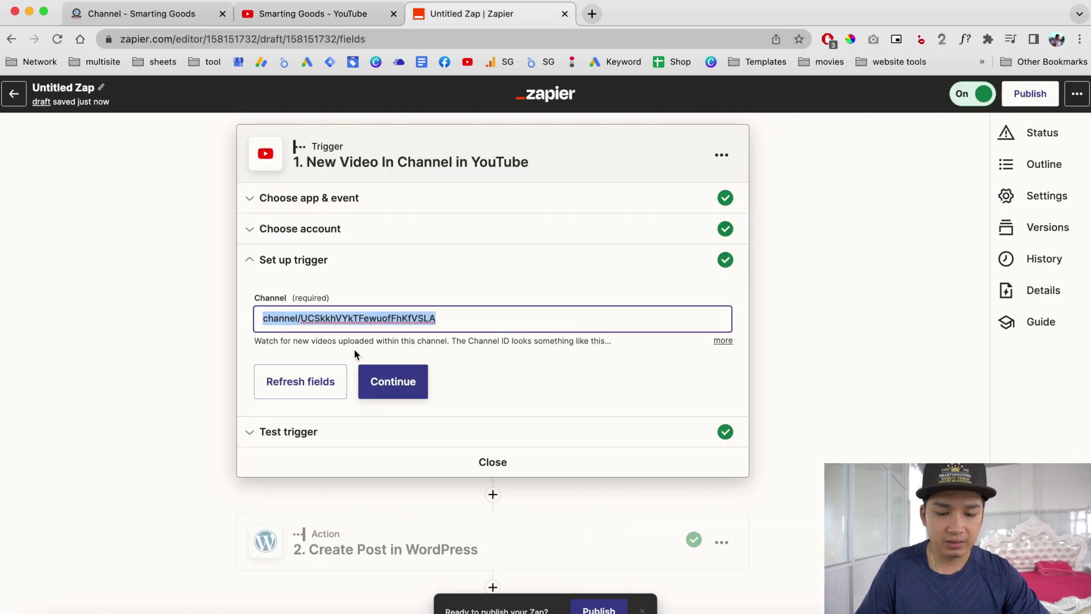
pyautogui.write('channel/UCSkkhVYkTFewuofFhKfVSLA')
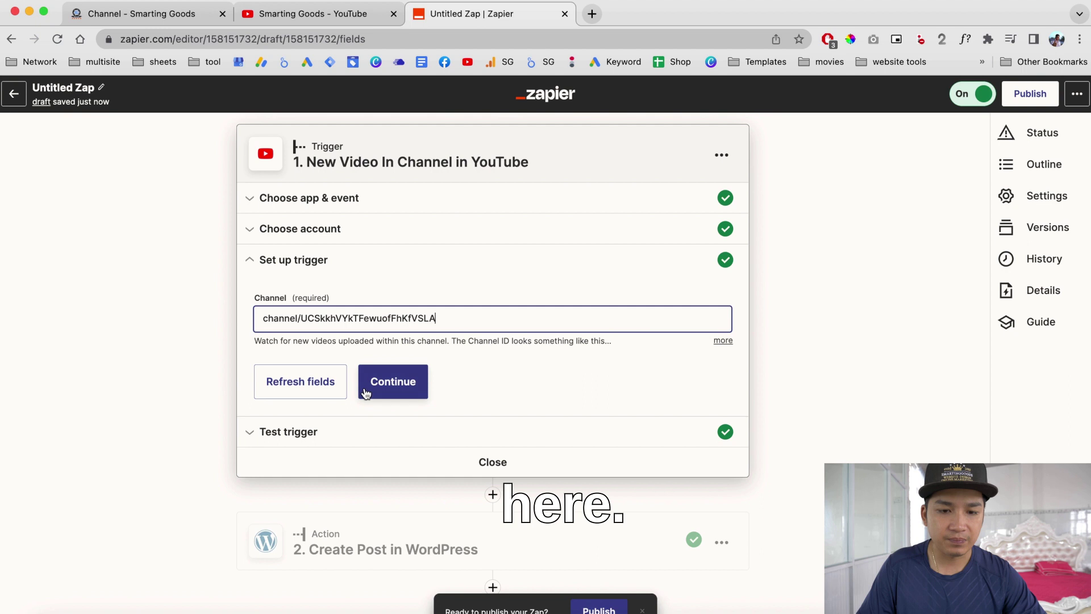
pyautogui.click(397, 381)
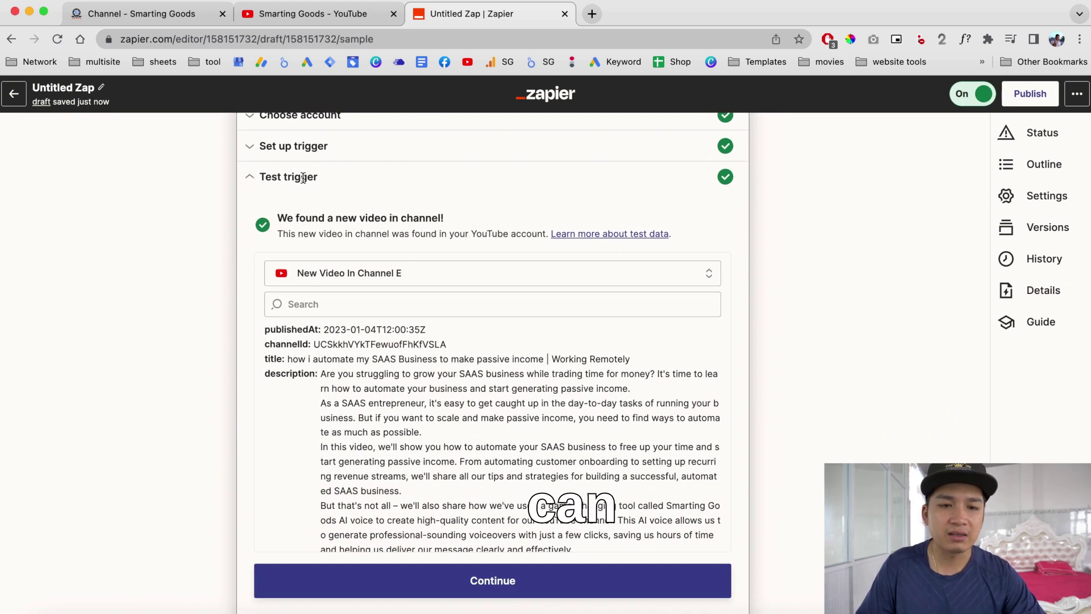
# - Choose New Video In Channel D as the trigger's test sample
pyautogui.scroll(-2, 389, 221)
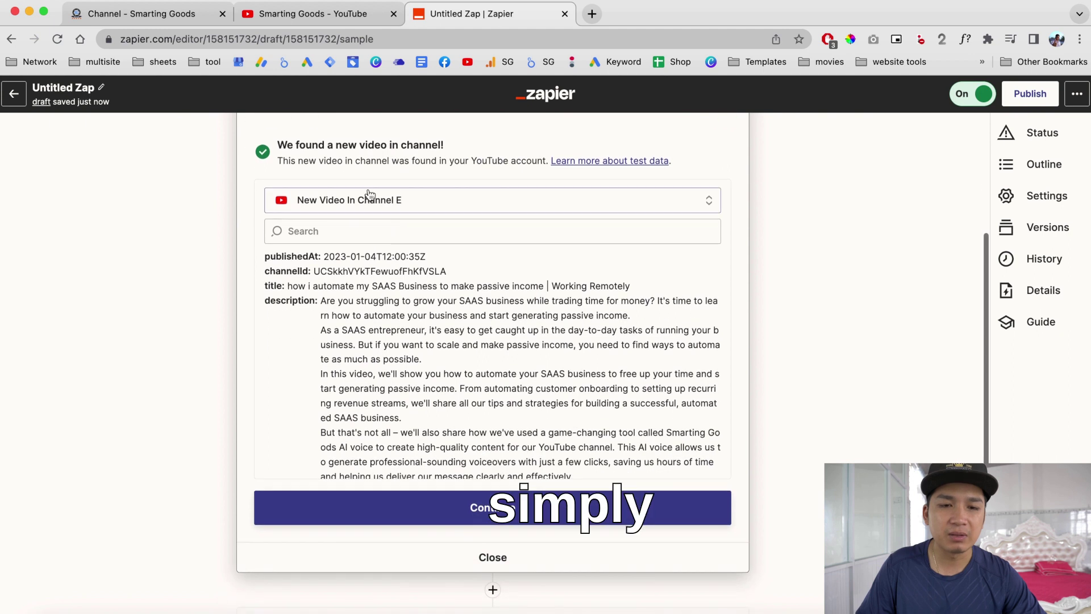
pyautogui.scroll(2, 402, 252)
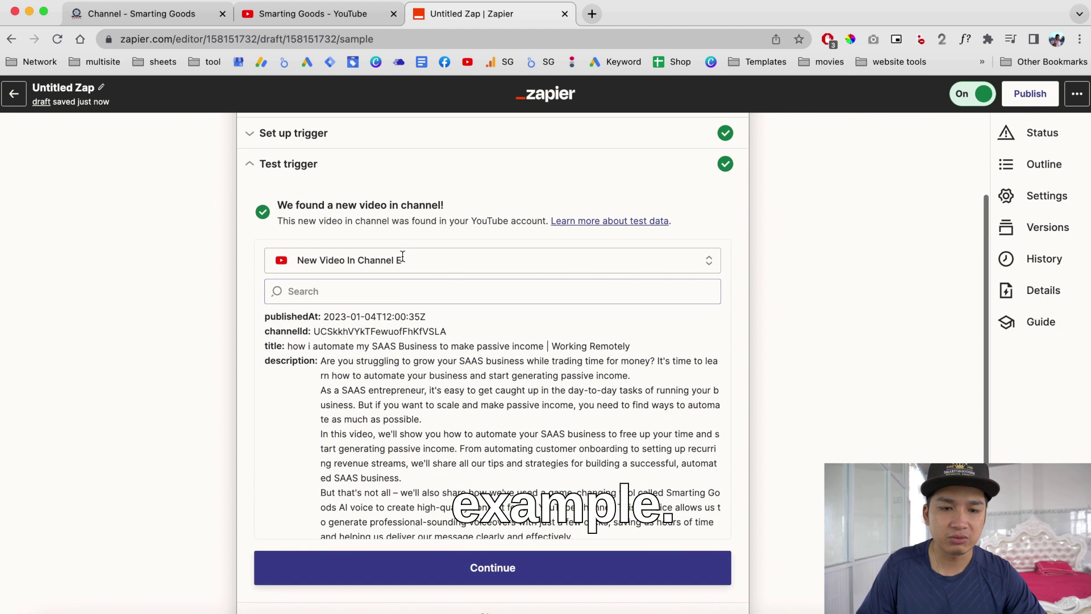
pyautogui.click(409, 272)
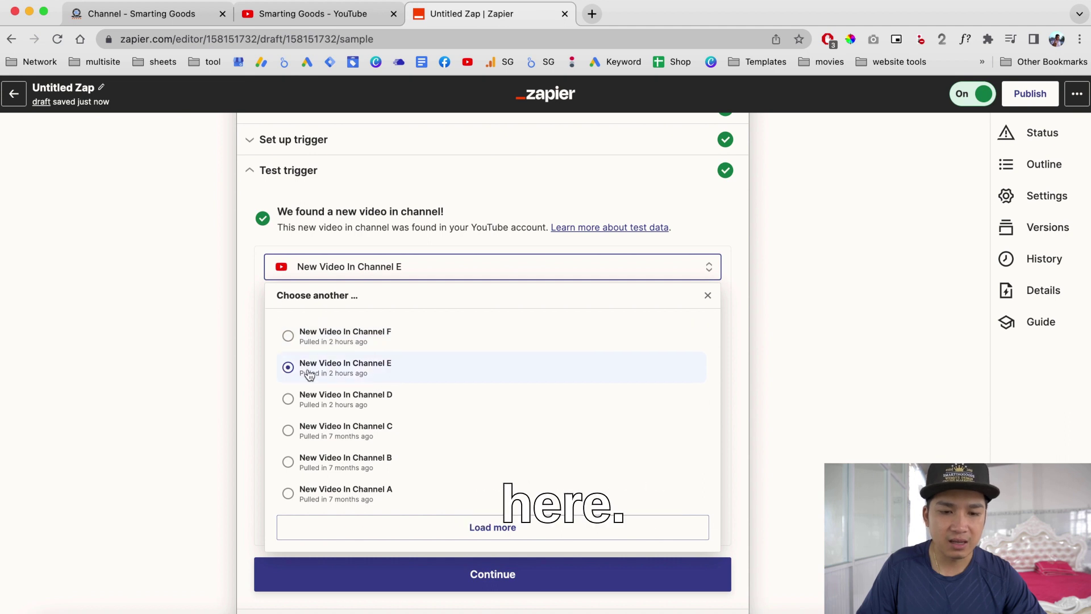
pyautogui.click(342, 400)
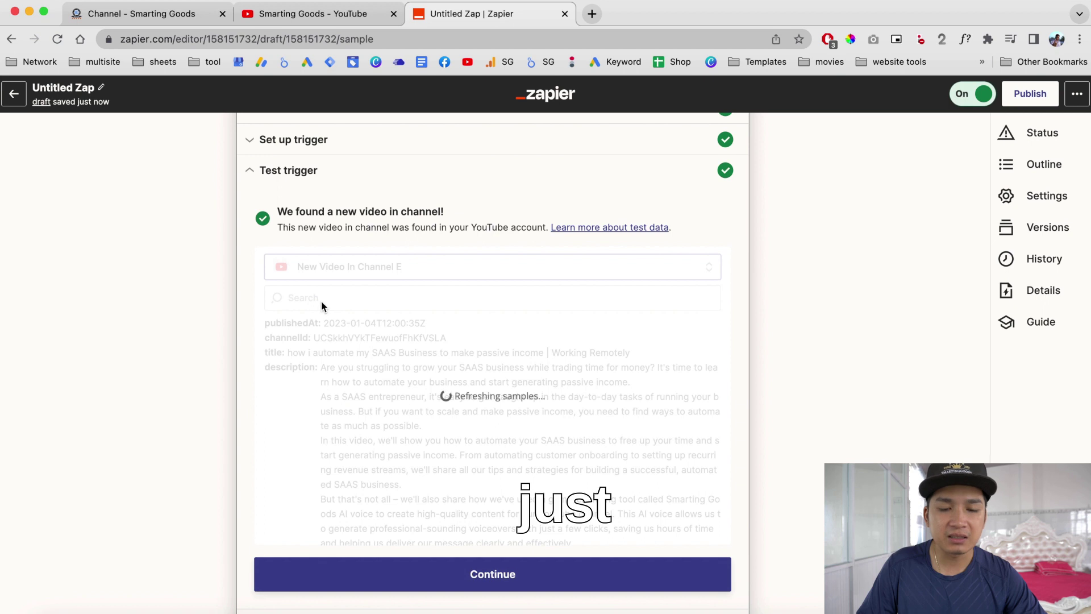
# - Compare the sample's title with the newest video on the YouTube channel, review its description, and continue to the WordPress action
pyautogui.moveTo(288, 352)
pyautogui.mouseDown()
pyautogui.moveTo(517, 352)
pyautogui.moveTo(286, 353)
pyautogui.mouseUp()
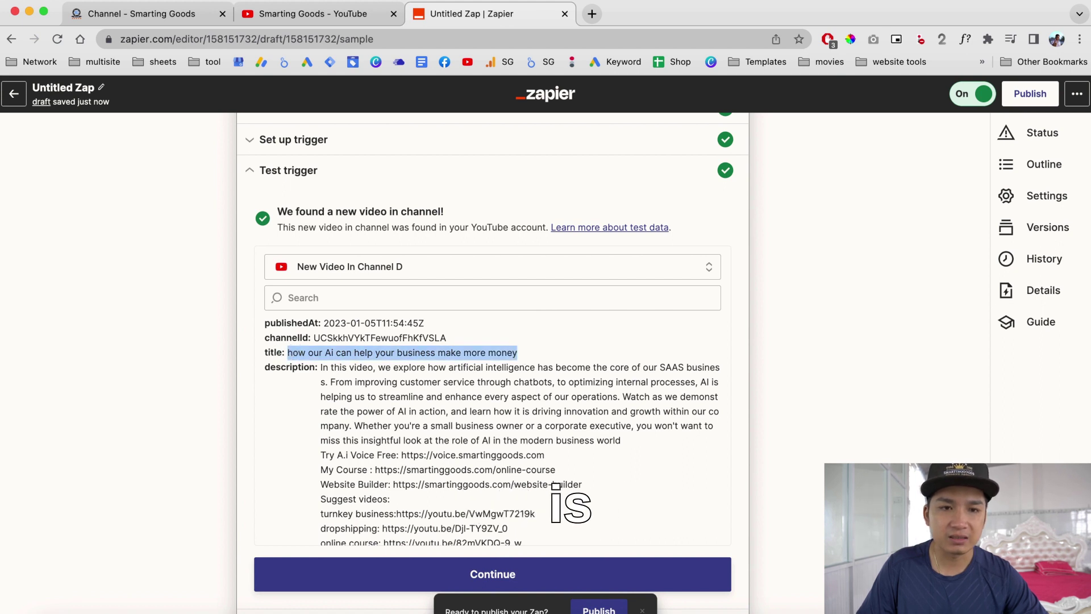
pyautogui.click(318, 14)
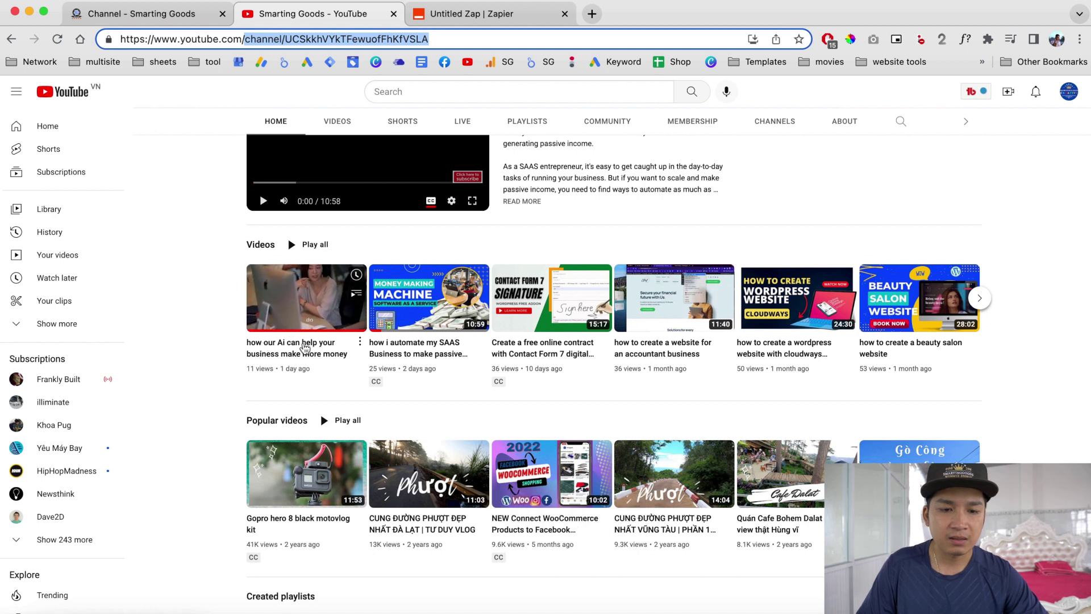
pyautogui.click(550, 10)
pyautogui.scroll(-3, 560, 443)
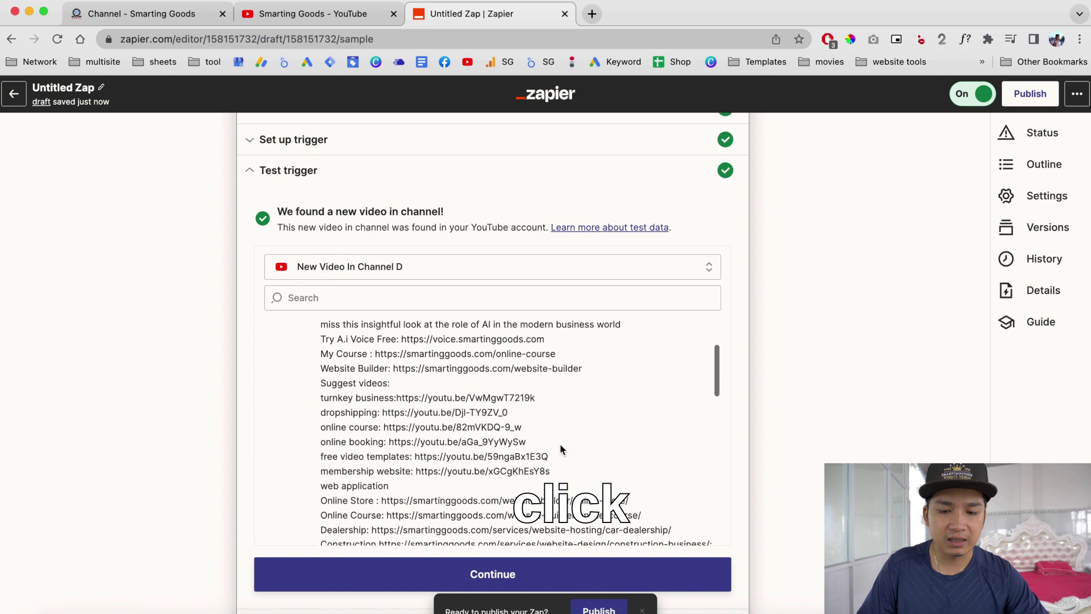
pyautogui.click(529, 567)
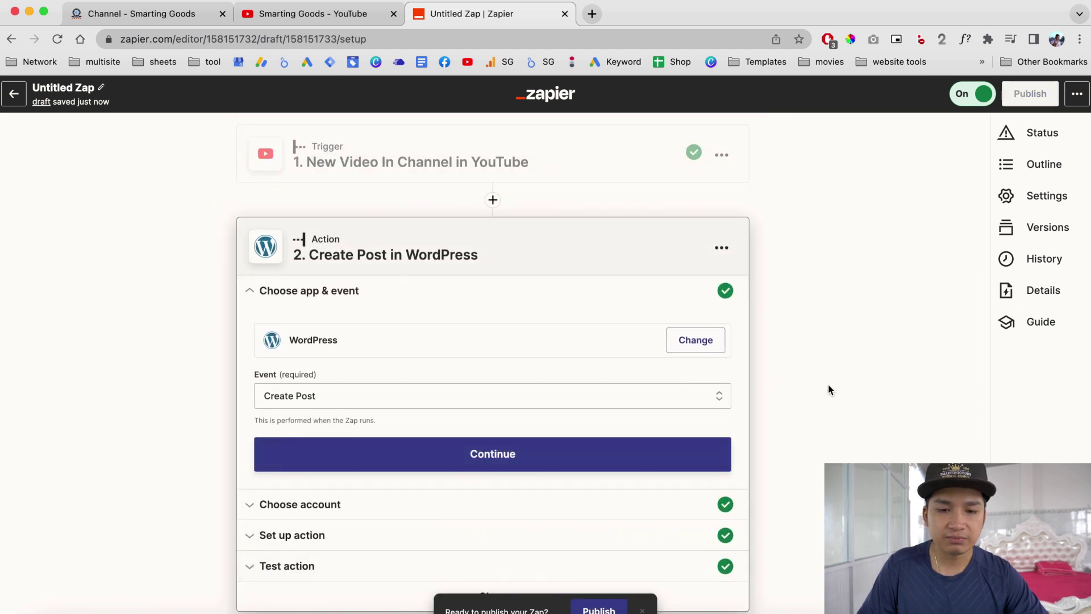
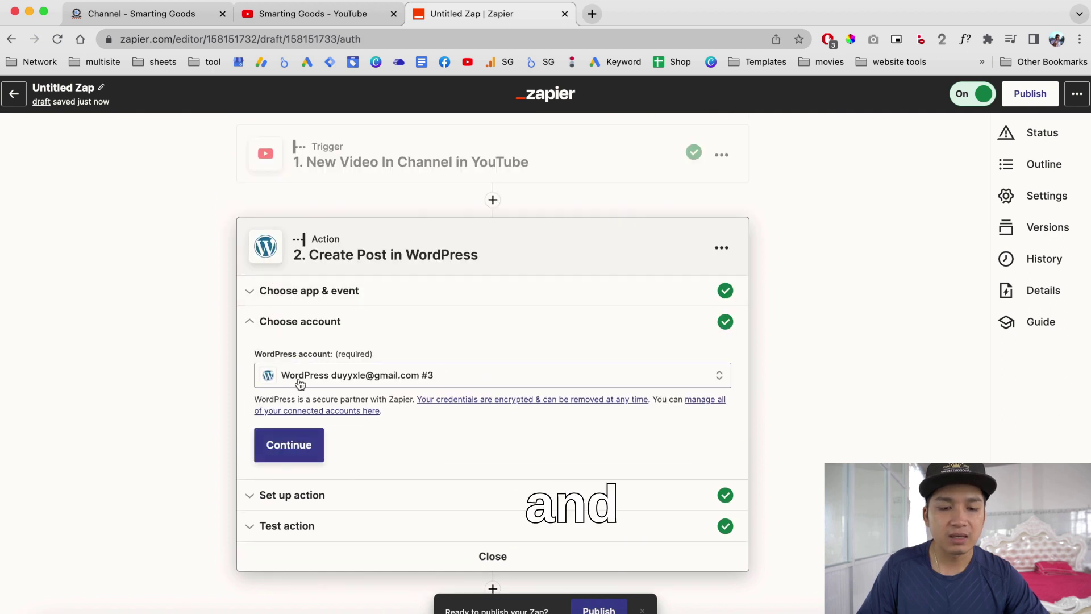
# - Start connecting a new WordPress account for the Create Post action and bring its access form to the front
pyautogui.click(448, 373)
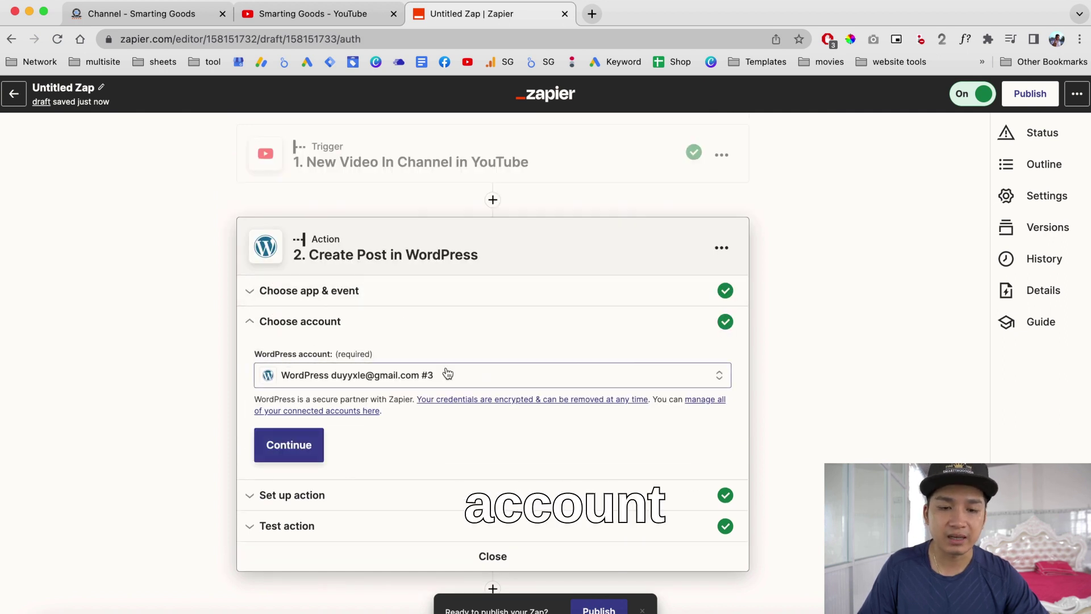
pyautogui.click(448, 372)
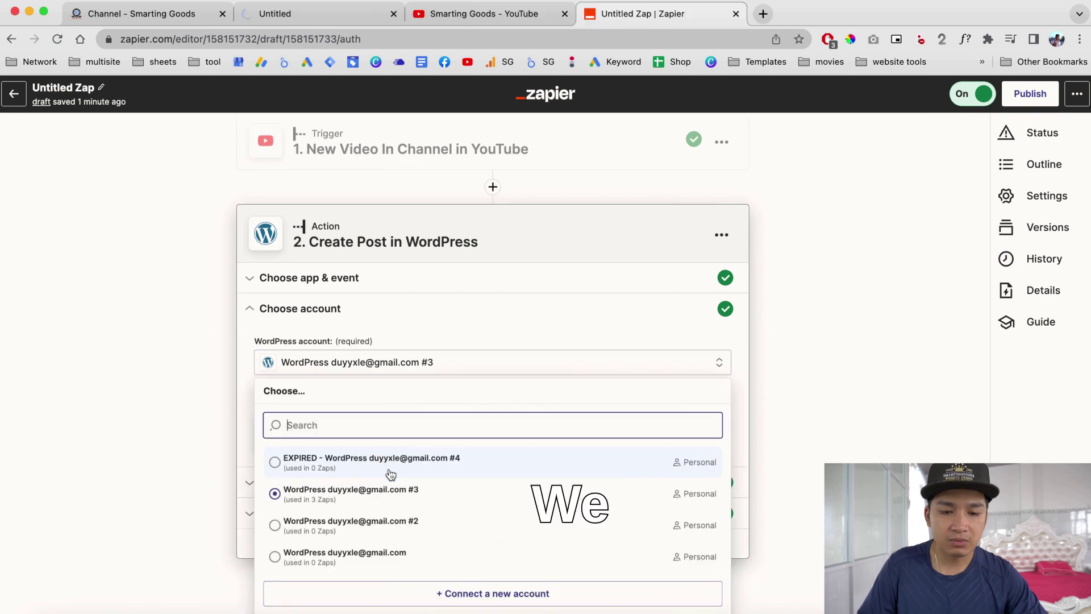
pyautogui.click(480, 595)
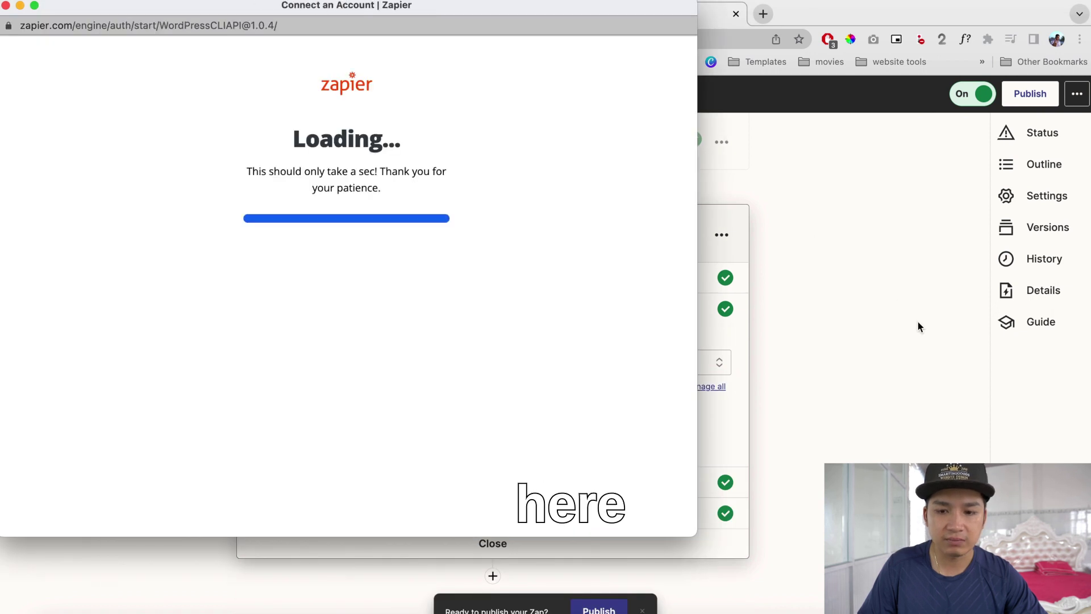
pyautogui.click(362, 365)
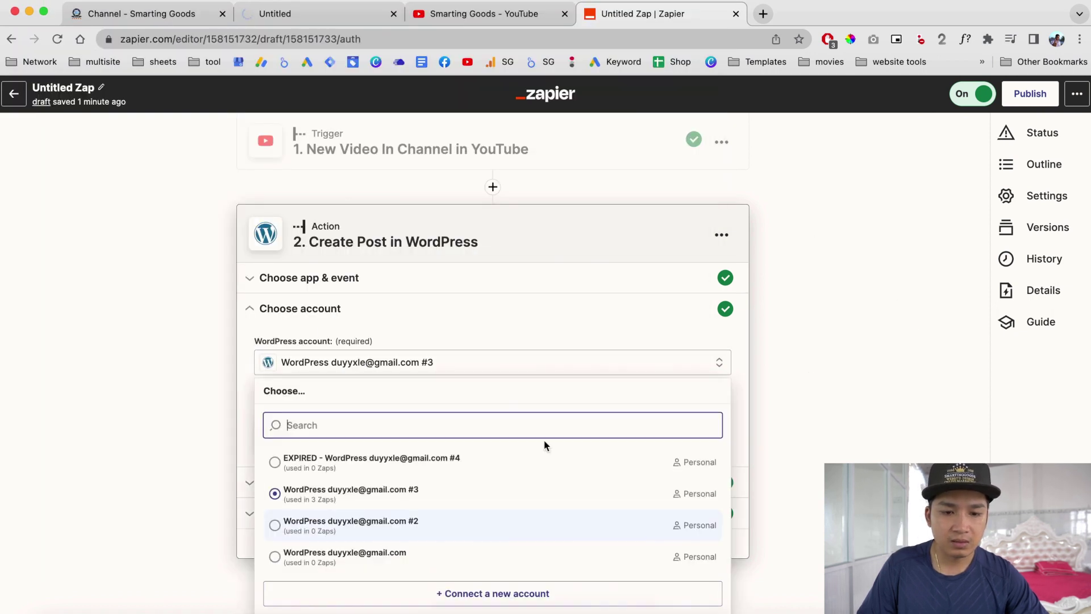
pyautogui.click(827, 379)
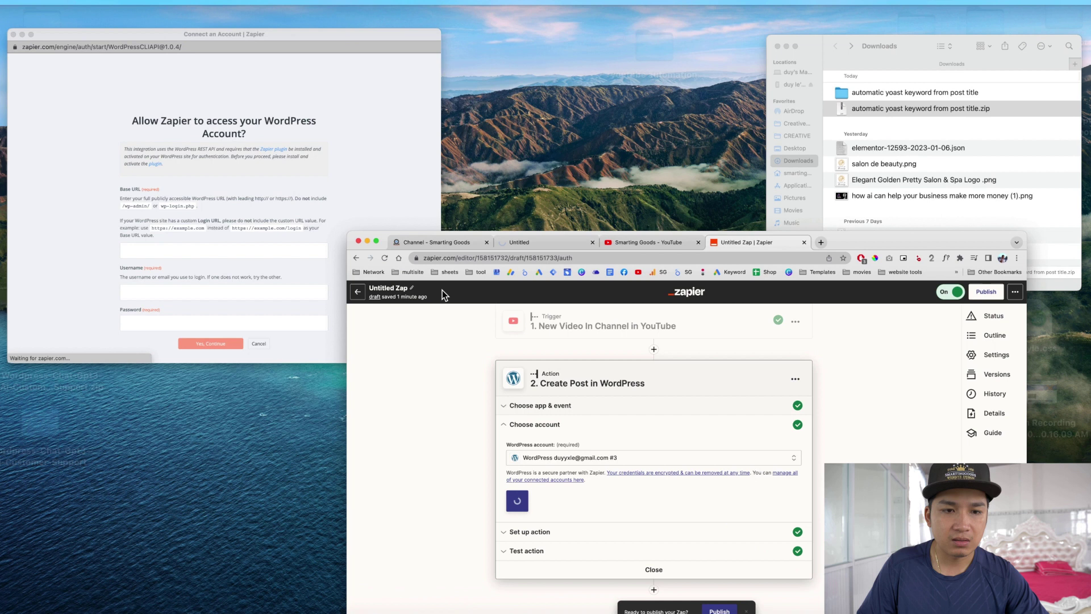
pyautogui.click(156, 156)
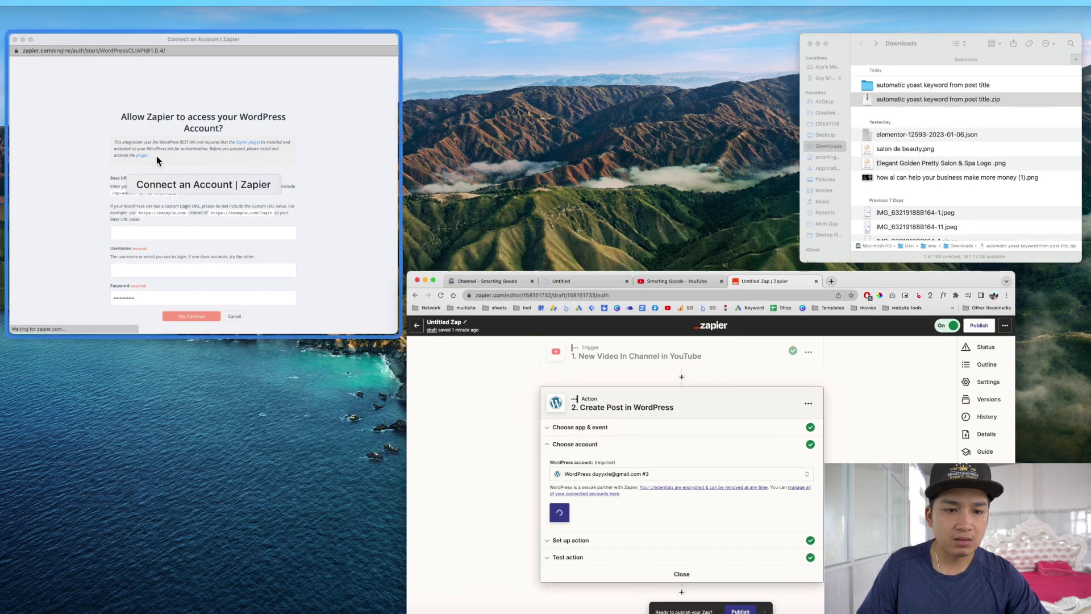
pyautogui.scroll(-1, 552, 451)
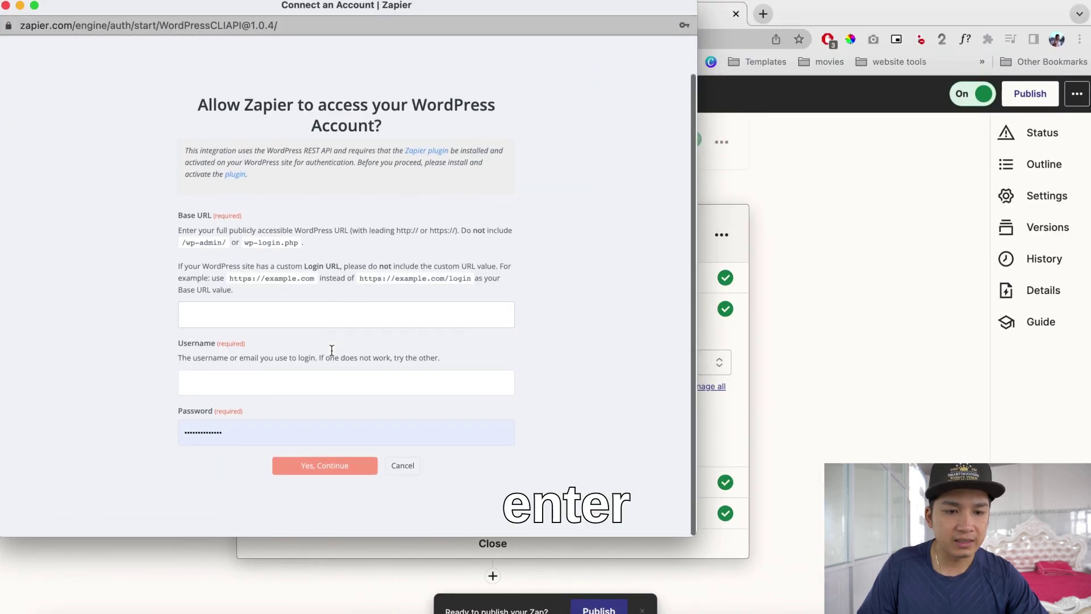
# - Examine the Base URL format required by the access form and locate Zapier for WordPress among the site network's installed plugins
pyautogui.click(239, 315)
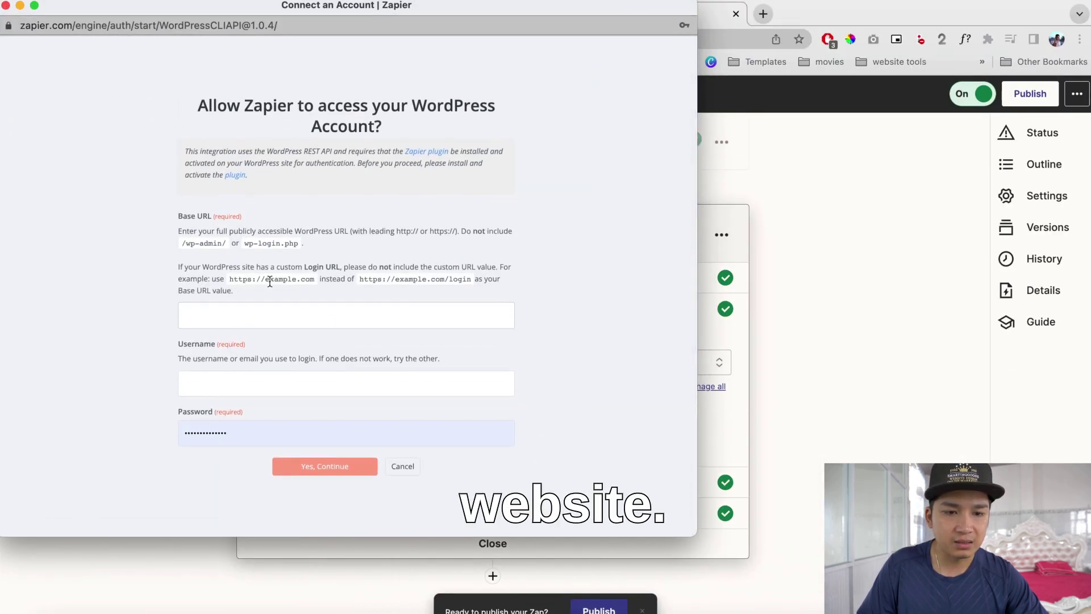
pyautogui.moveTo(230, 279); pyautogui.dragTo(314, 280)
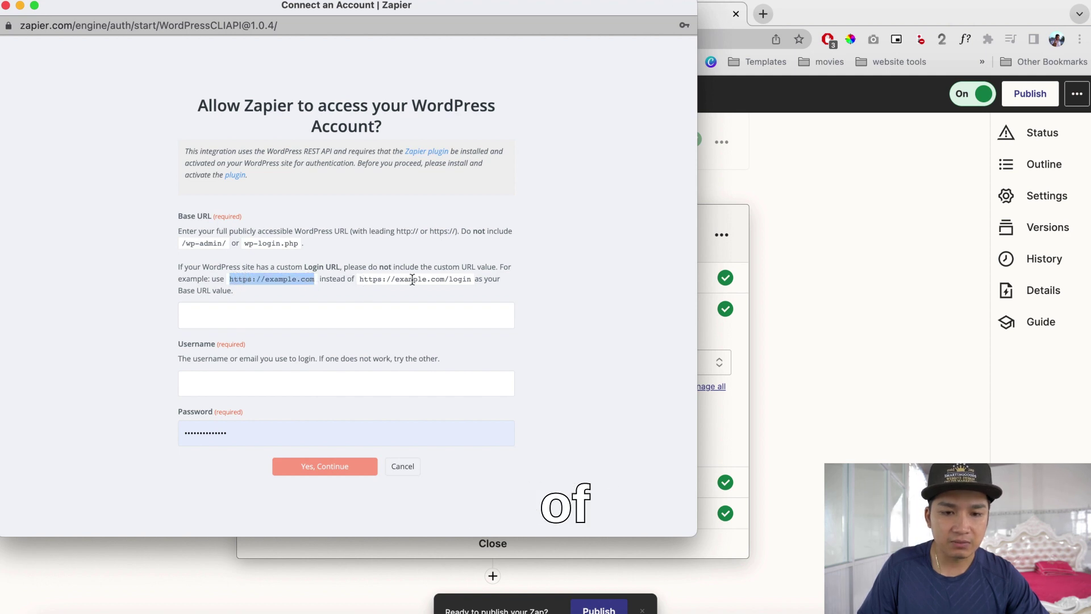
pyautogui.click(243, 312)
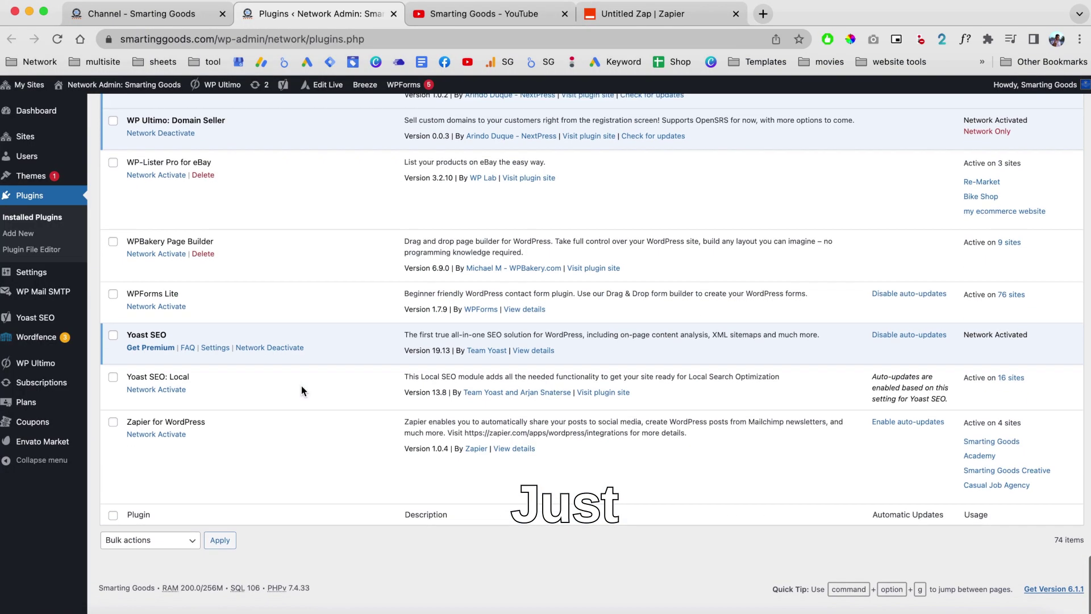
pyautogui.scroll(1, 301, 385)
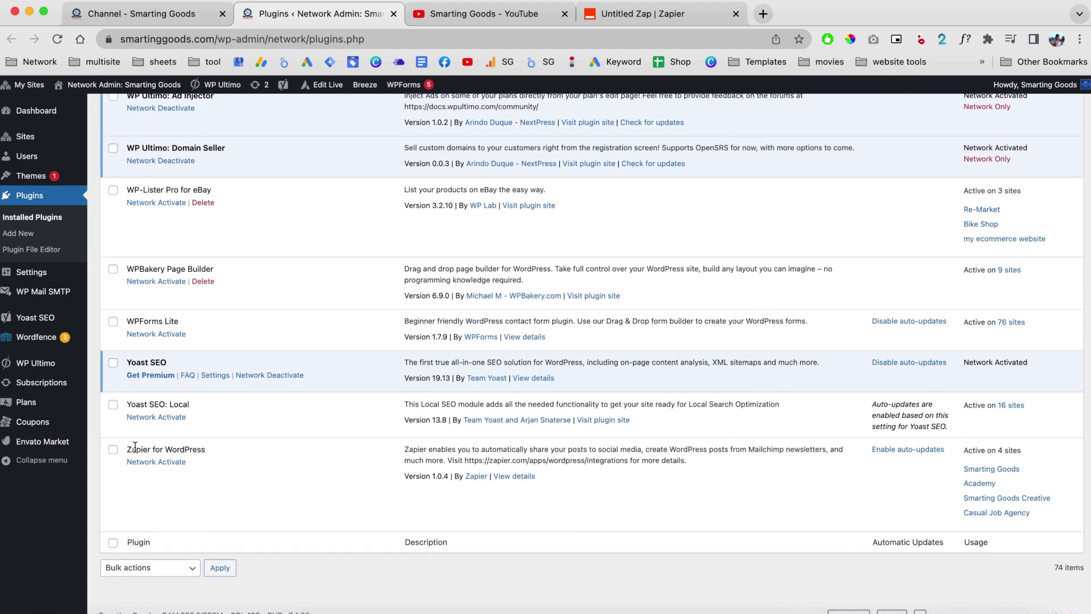
pyautogui.moveTo(129, 449); pyautogui.dragTo(152, 449)
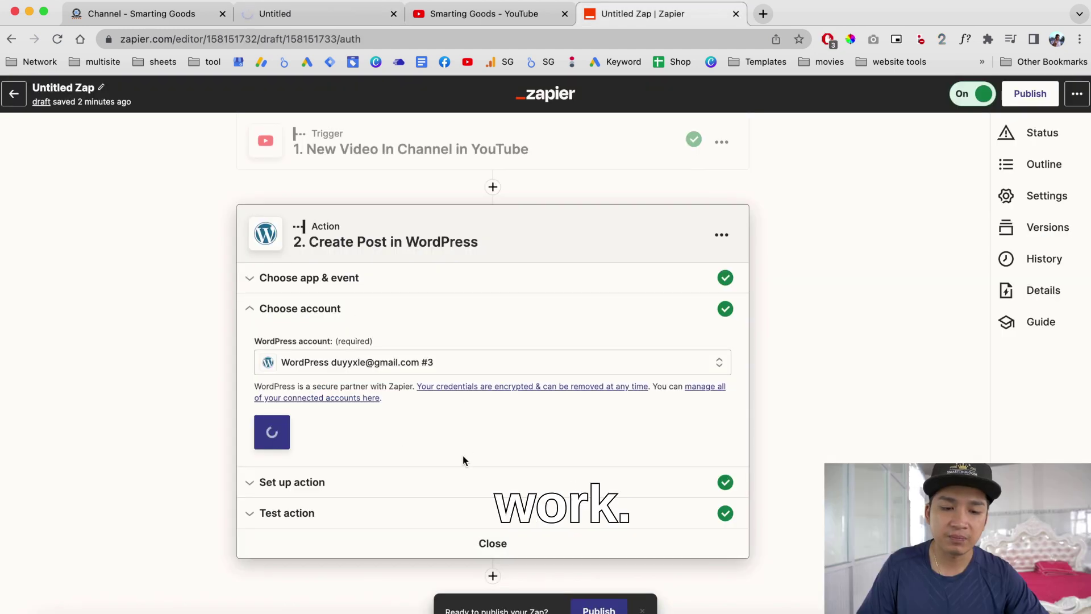
# - Open the WordPress action's setup and examine the post type and the YouTube data offered for the Title field
pyautogui.click(358, 486)
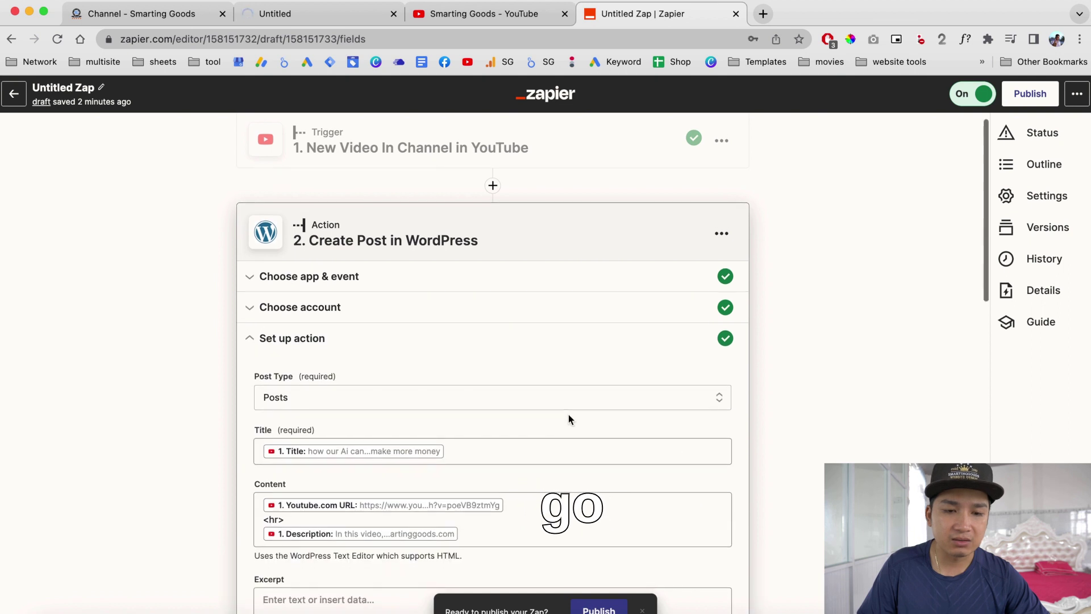
pyautogui.scroll(-3, 569, 414)
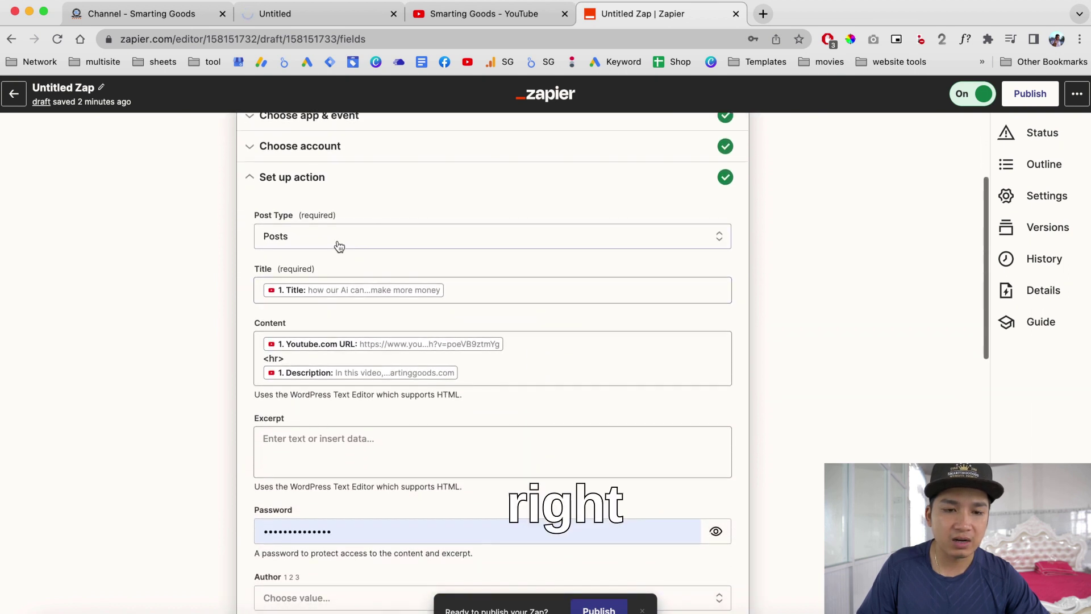
pyautogui.click(447, 282)
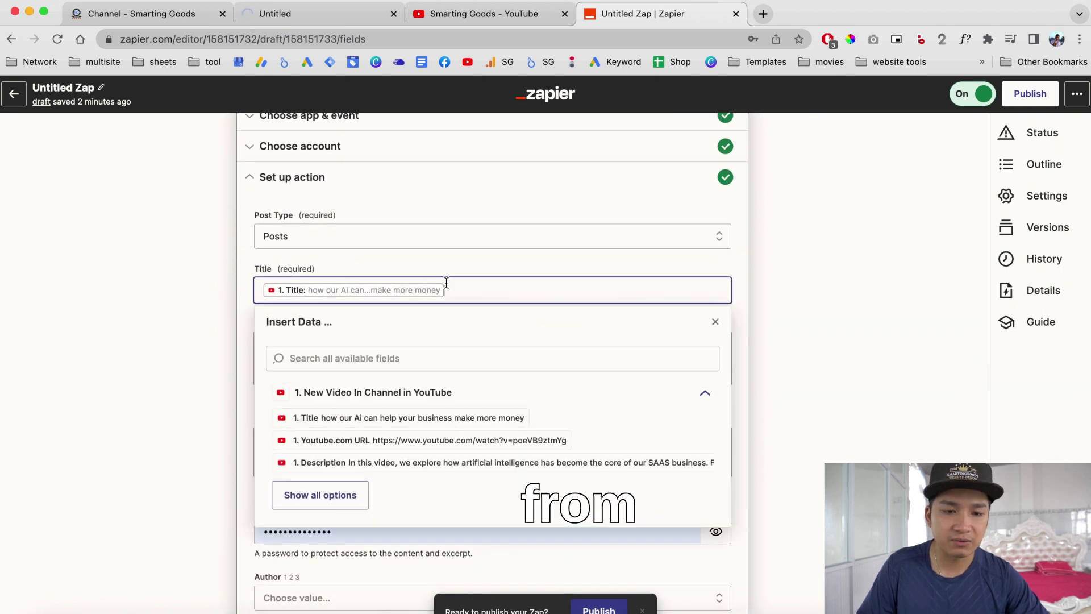
pyautogui.scroll(-1, 434, 419)
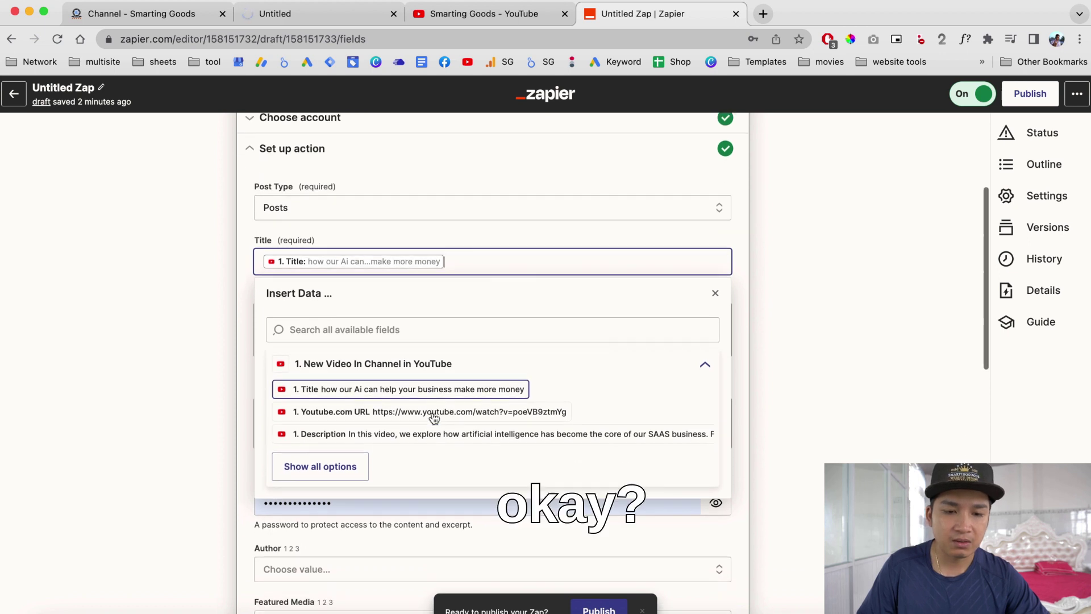
pyautogui.click(247, 312)
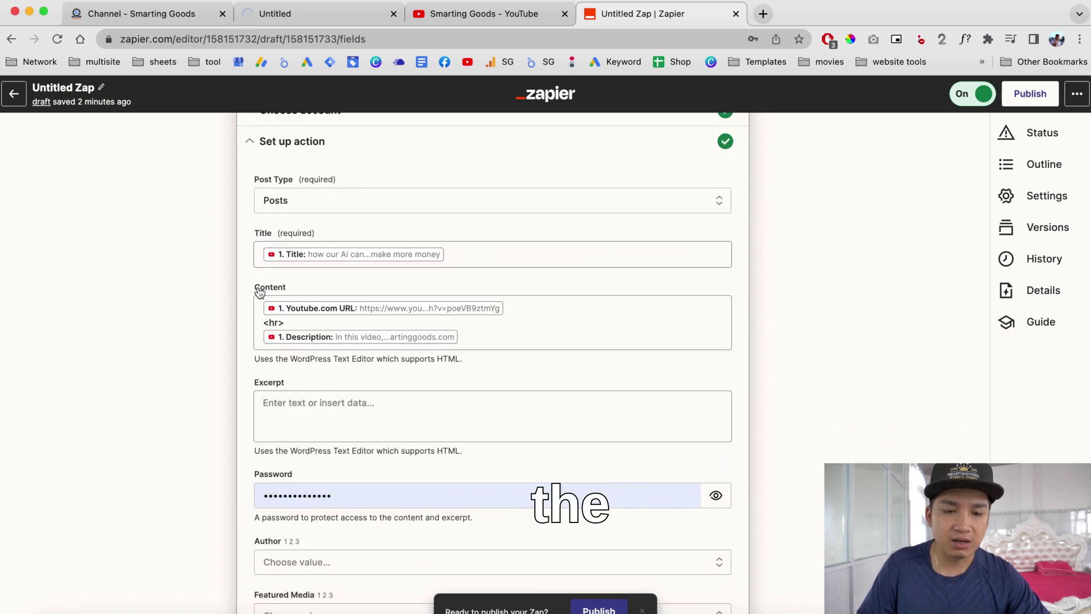
# - Examine how the Content field combines the video URL, an <hr> divider and the description
pyautogui.click(530, 313)
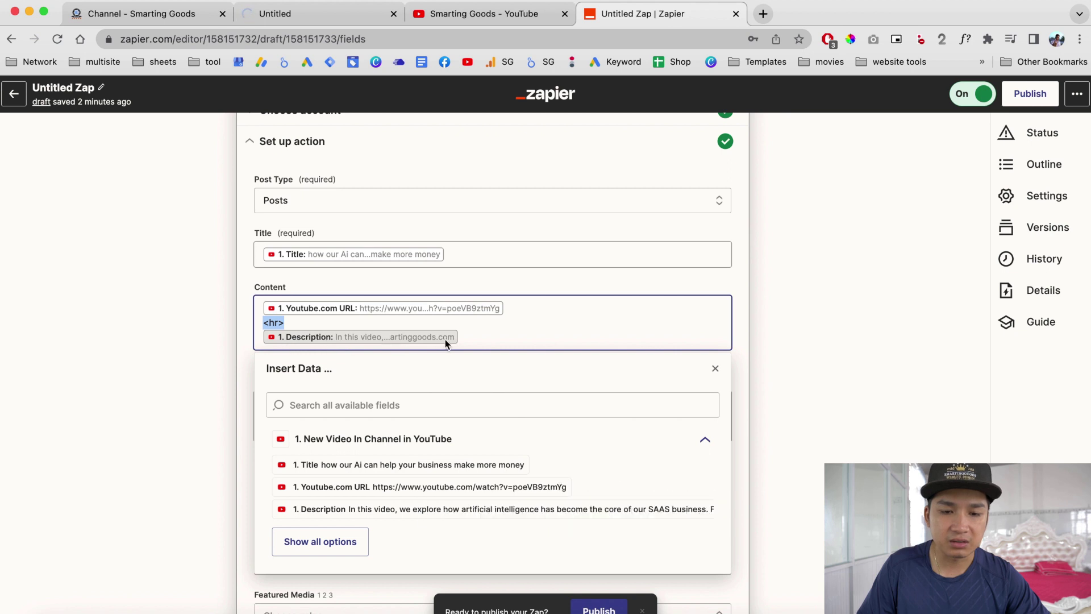
pyautogui.click(486, 338)
pyautogui.click(210, 386)
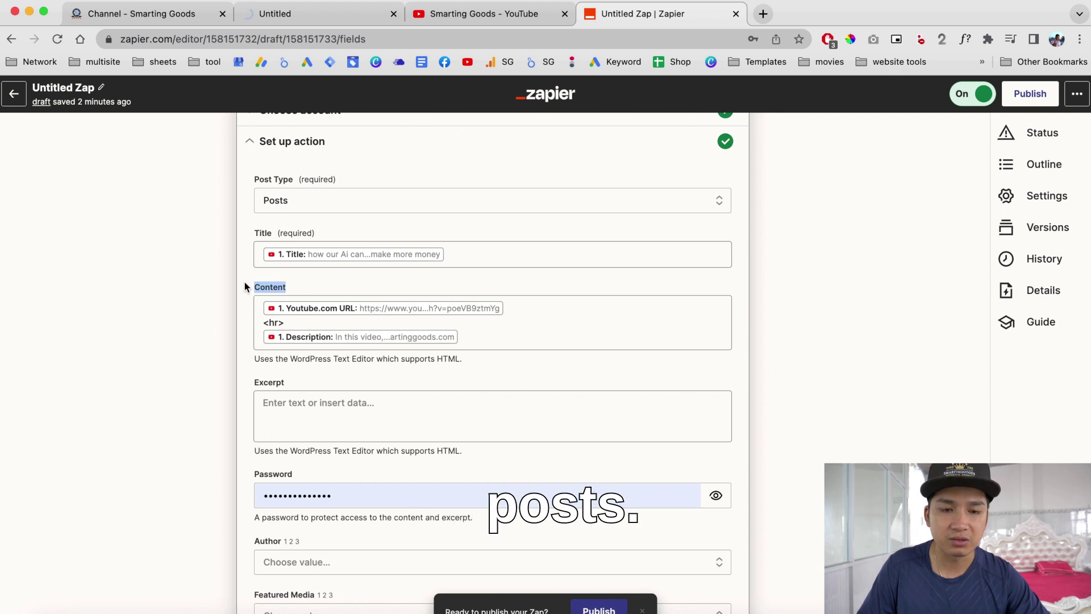
# - Review the remaining post settings from Password down to Date, checking the chosen category and publishing status
pyautogui.scroll(-5, 197, 388)
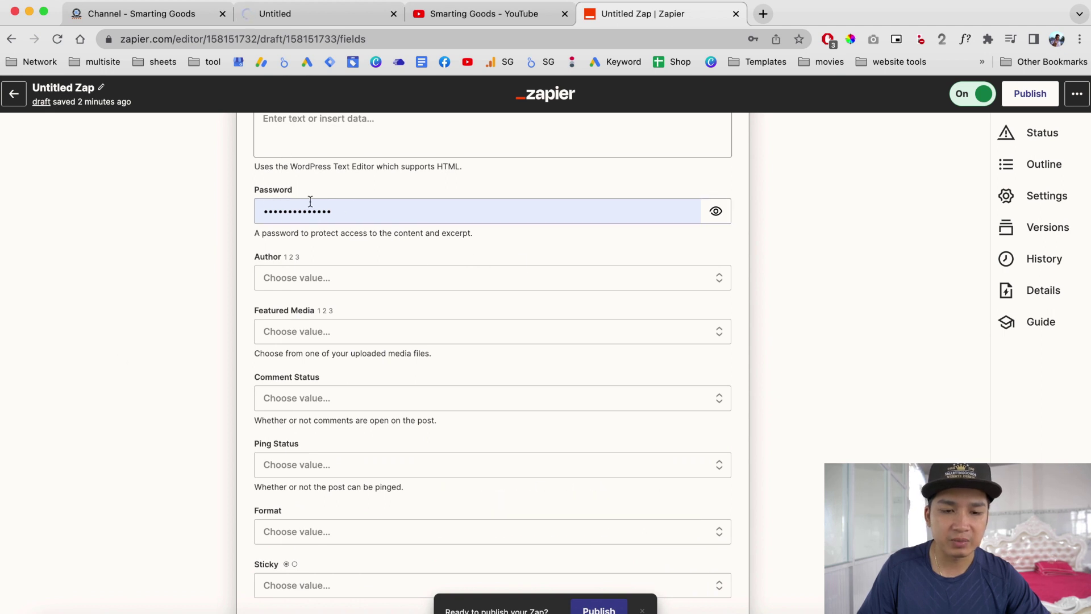
pyautogui.scroll(-3, 274, 217)
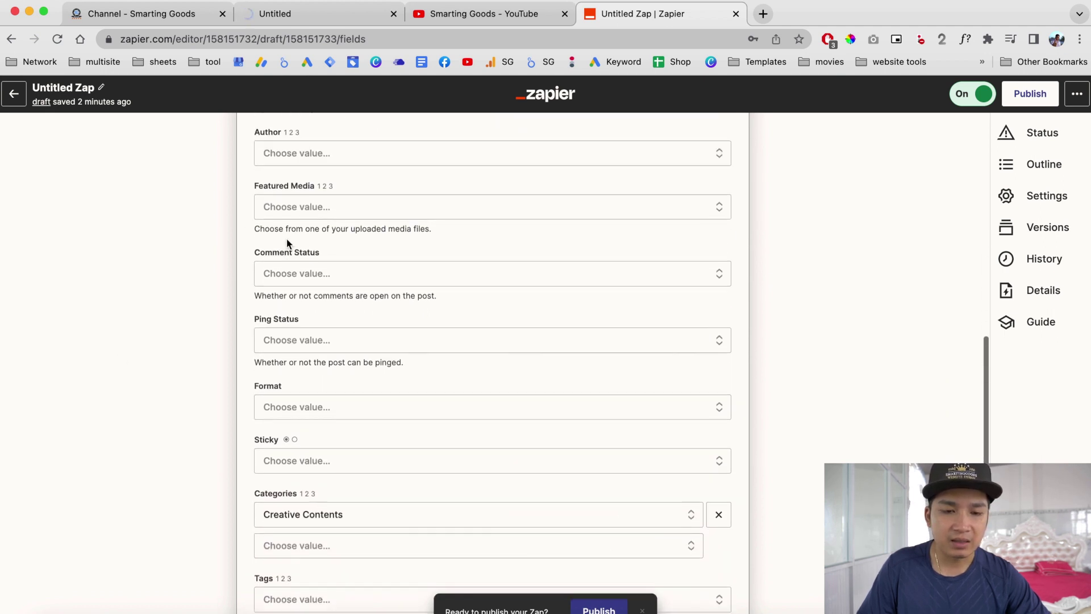
pyautogui.scroll(3, 287, 244)
pyautogui.scroll(-10, 286, 243)
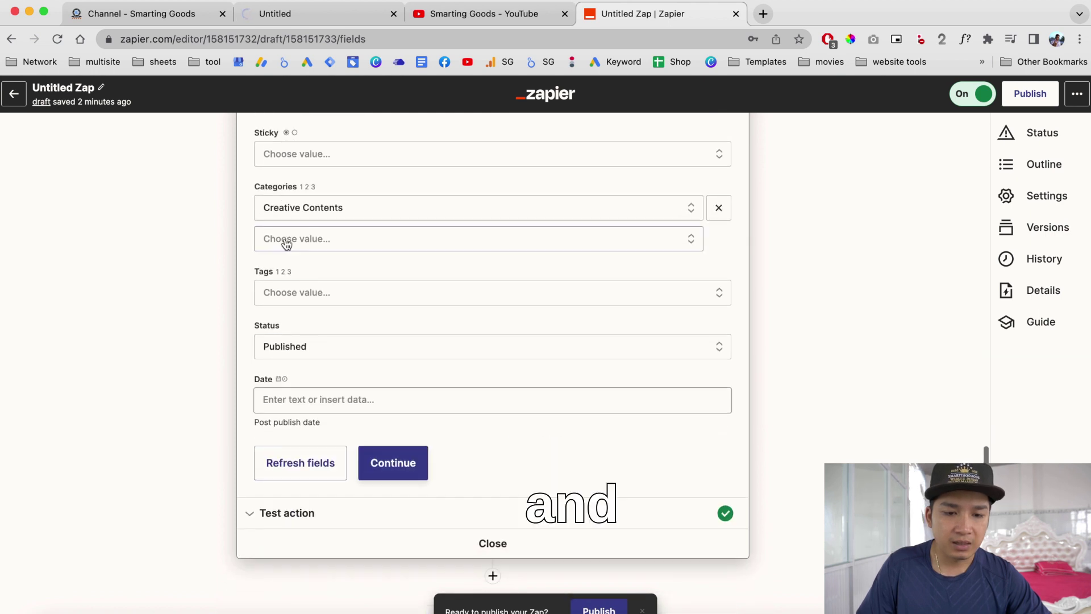
pyautogui.scroll(2, 353, 275)
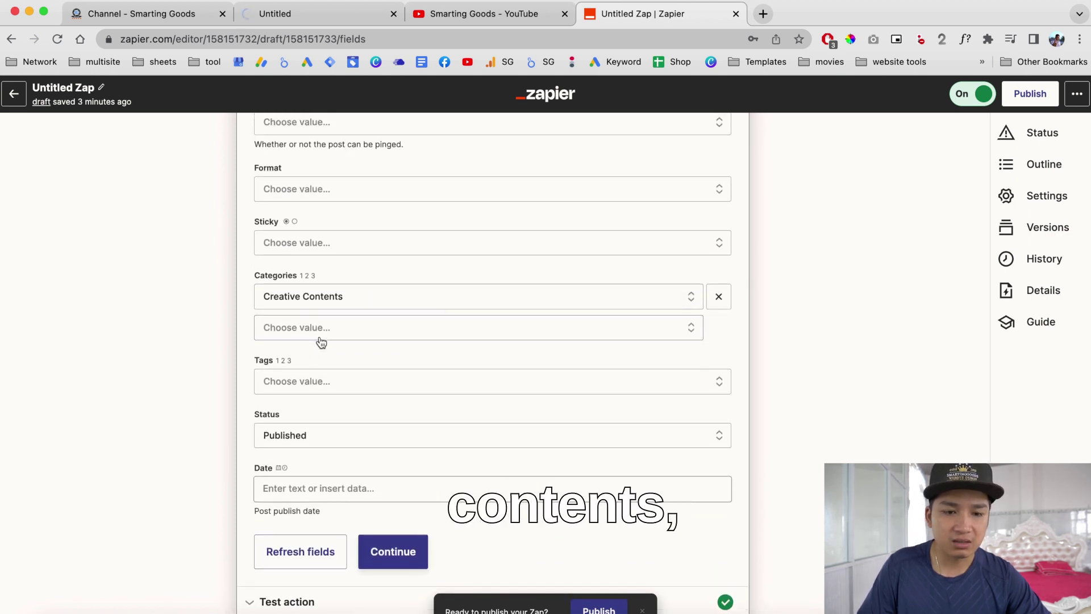
# - Check the Status options for the WordPress post and recheck the Title and Content mappings, leaving the settings as they are
pyautogui.click(306, 441)
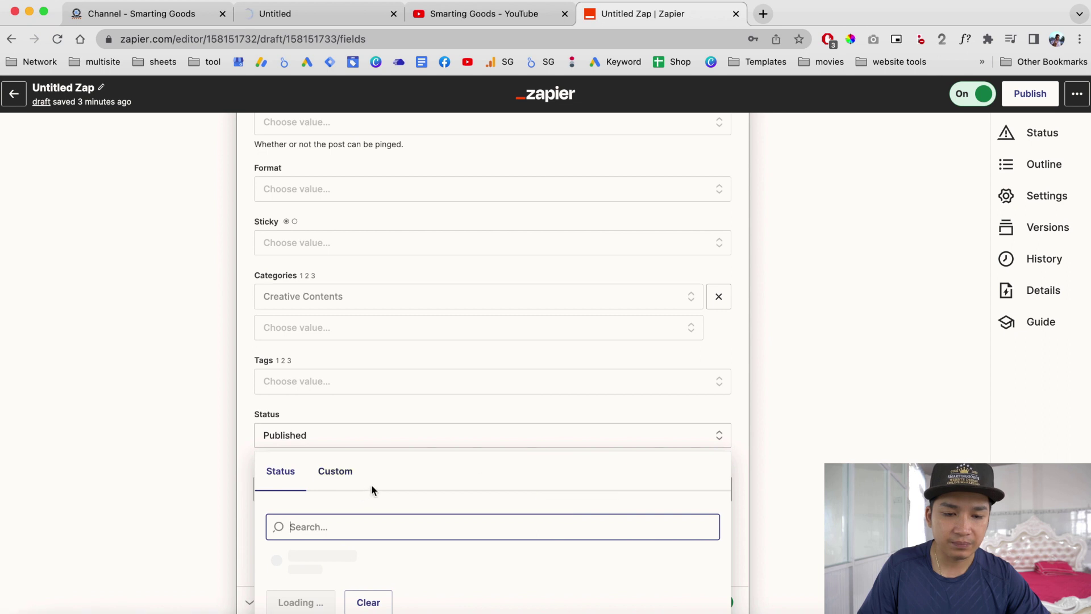
pyautogui.scroll(-3, 372, 489)
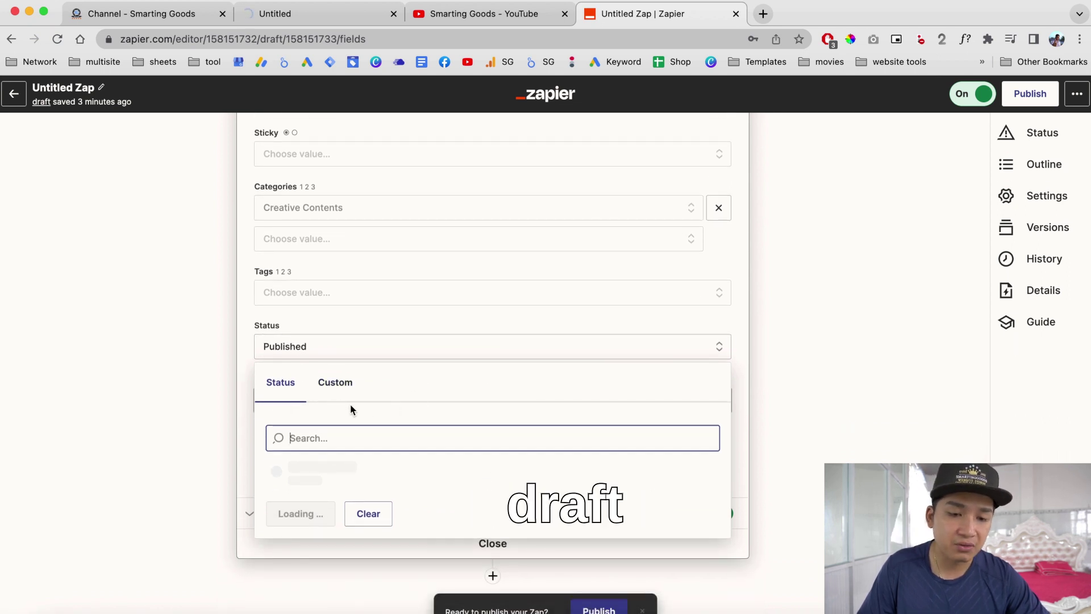
pyautogui.click(320, 350)
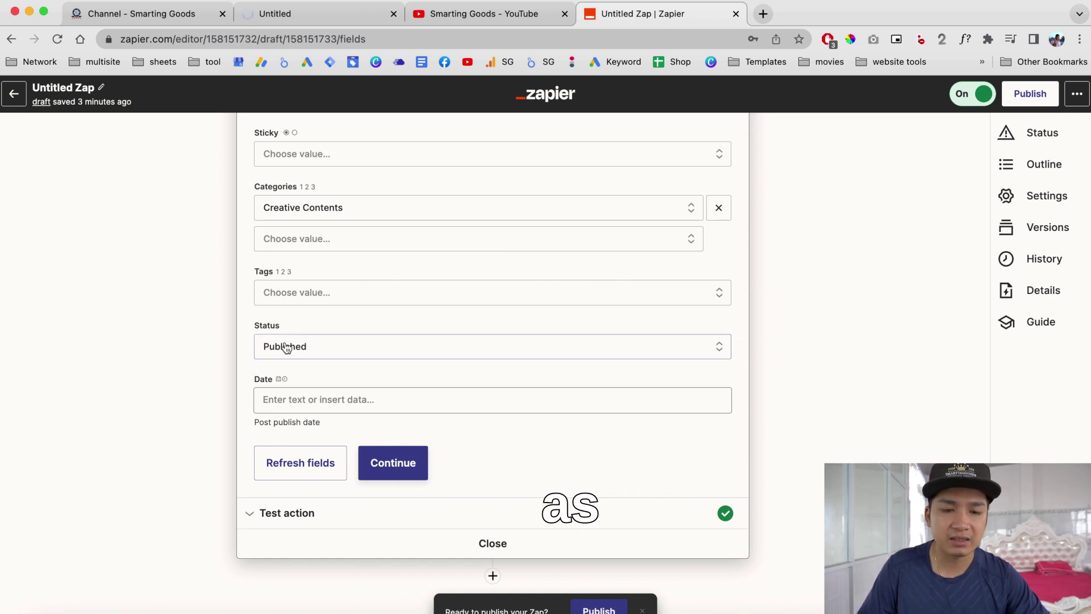
pyautogui.scroll(15, 385, 369)
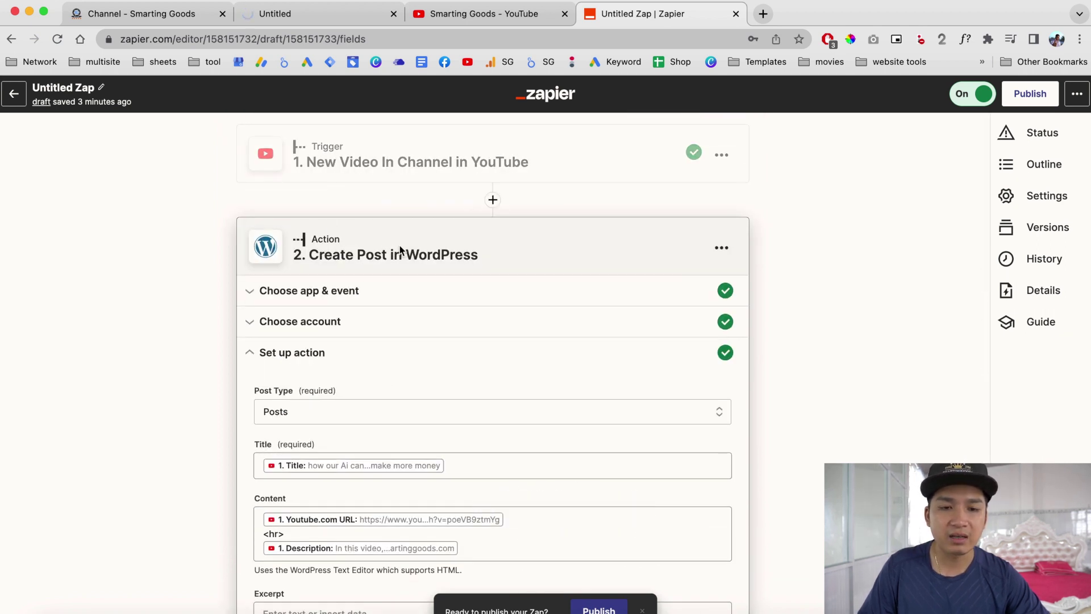
pyautogui.scroll(-5, 456, 309)
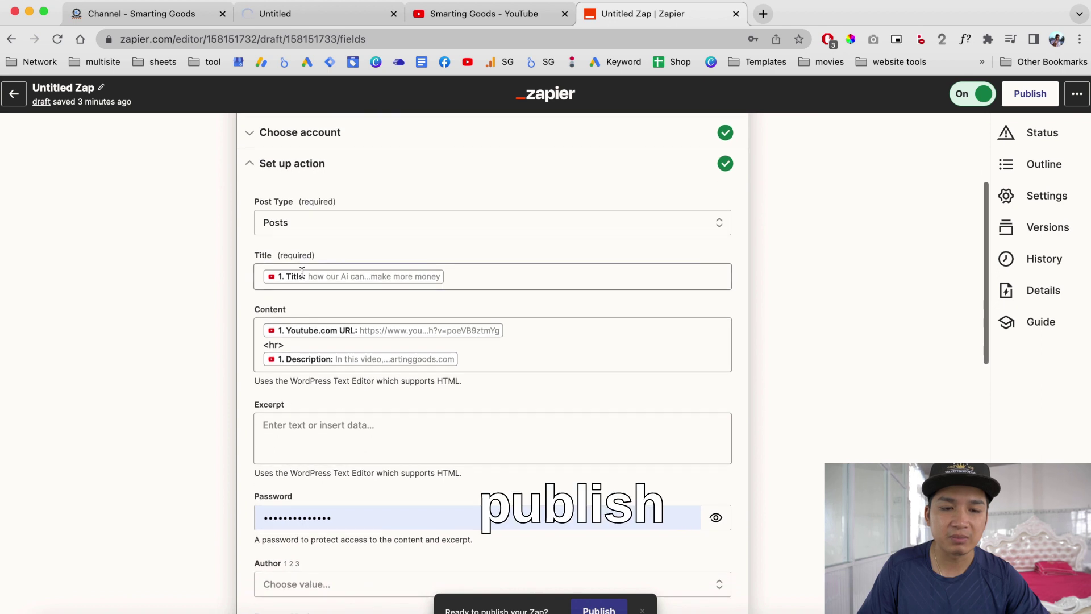
# - Open the WordPress action's test section and retest the action to send a sample post to the website
pyautogui.scroll(-15, 419, 319)
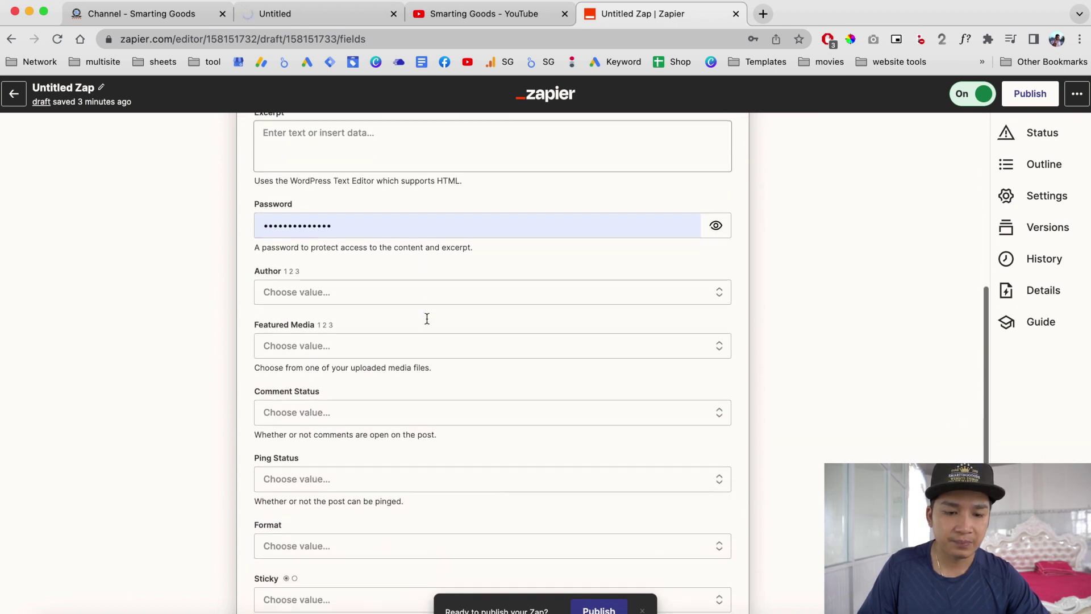
pyautogui.scroll(-2, 425, 323)
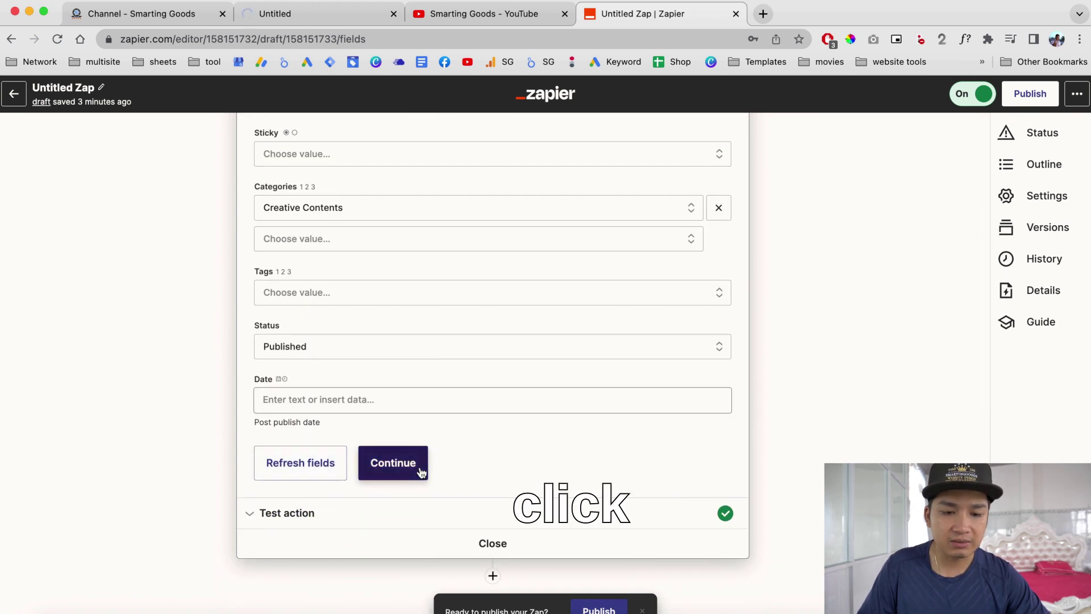
pyautogui.click(481, 519)
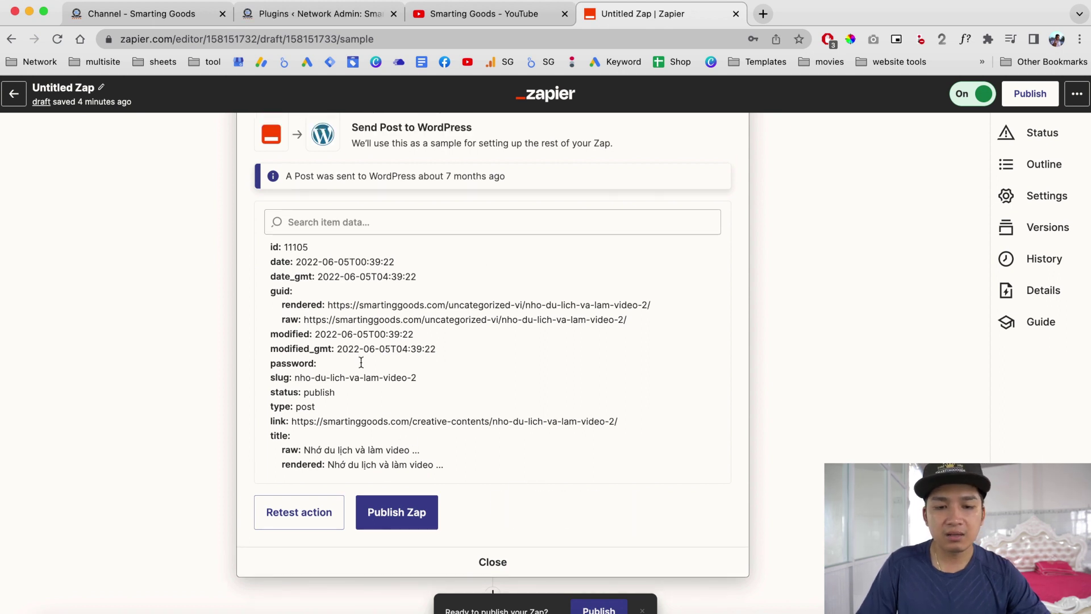
pyautogui.click(297, 513)
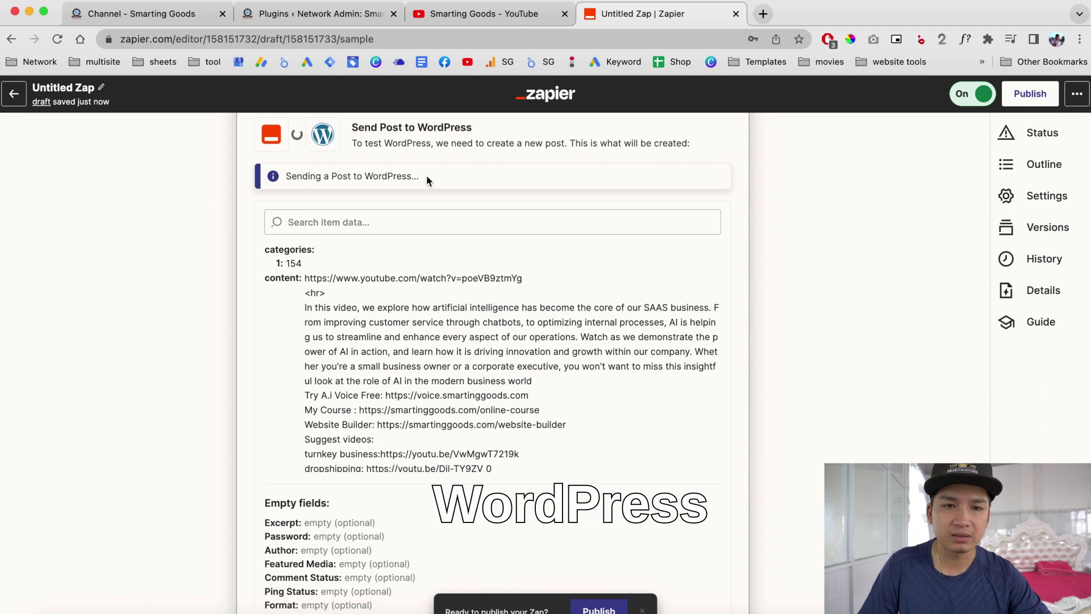
# - Switch to the website's blog page, browse the latest videos and view the post "how our Ai can help your business make more money"
pyautogui.click(156, 19)
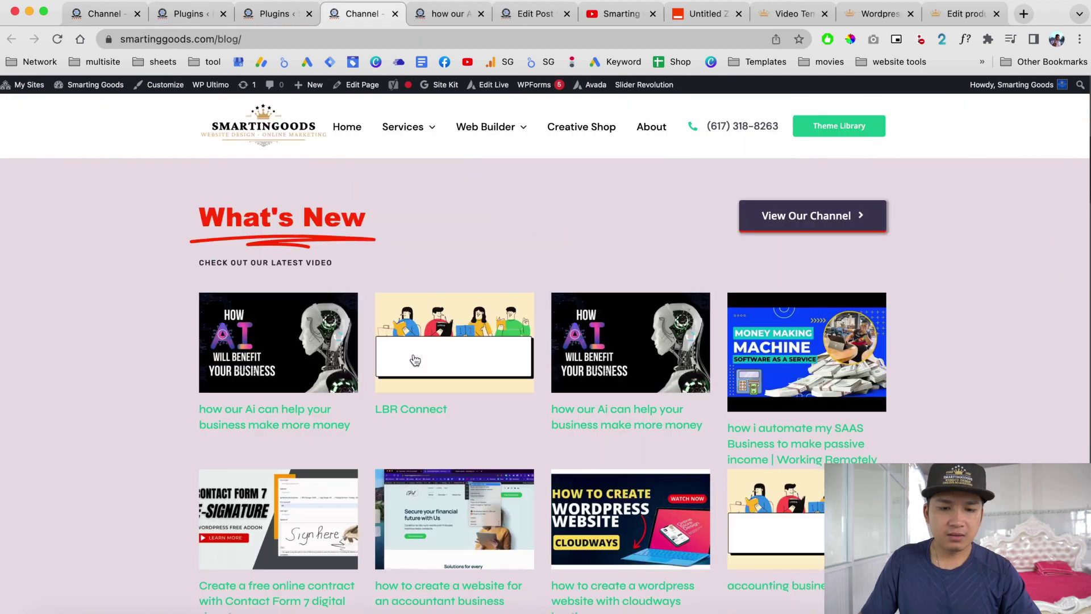
pyautogui.scroll(-3, 364, 329)
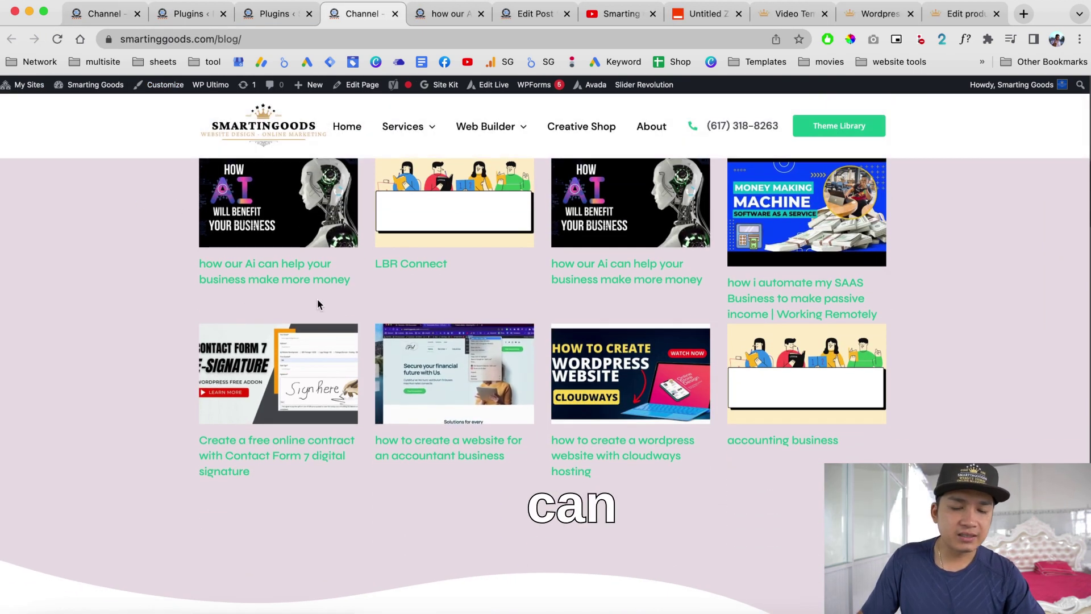
pyautogui.scroll(3, 318, 305)
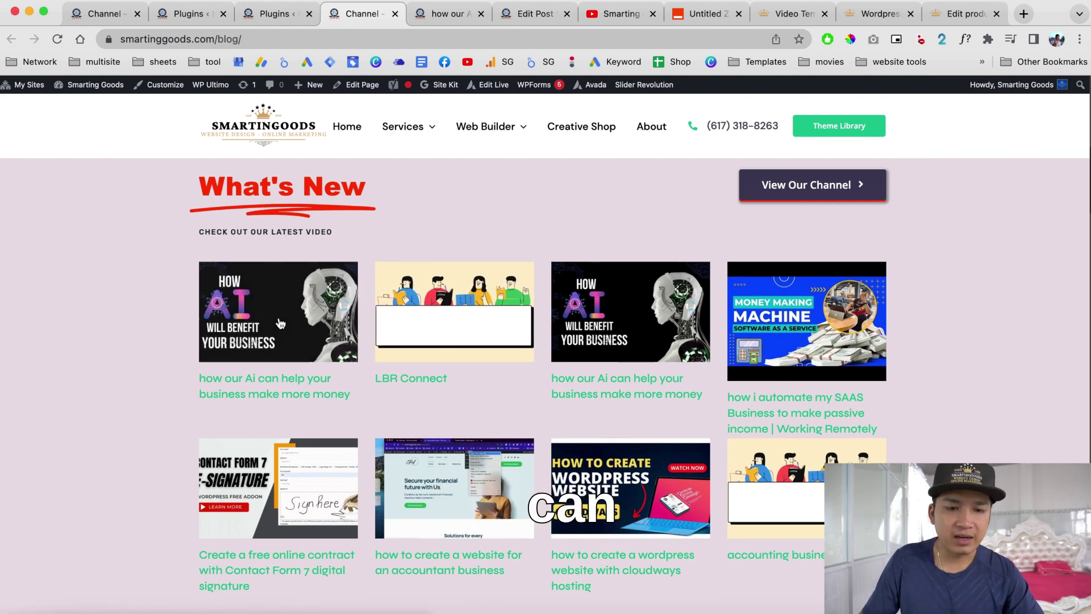
pyautogui.rightClick(281, 323)
pyautogui.click(318, 324)
pyautogui.click(493, 14)
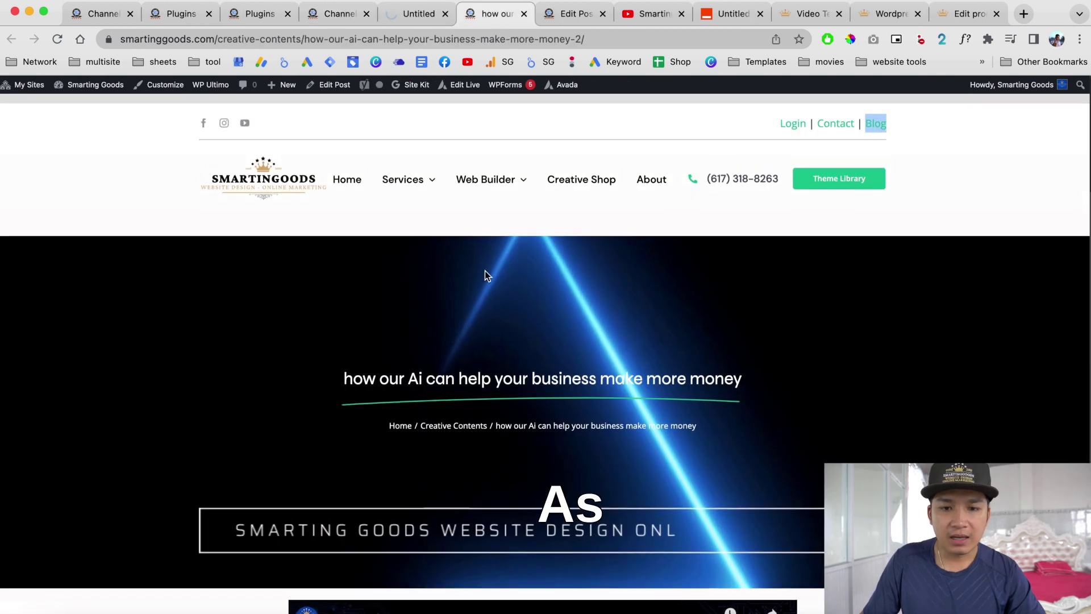
# - Examine the published post's embedded video, the divider and the full description text beneath it
pyautogui.scroll(-5, 489, 301)
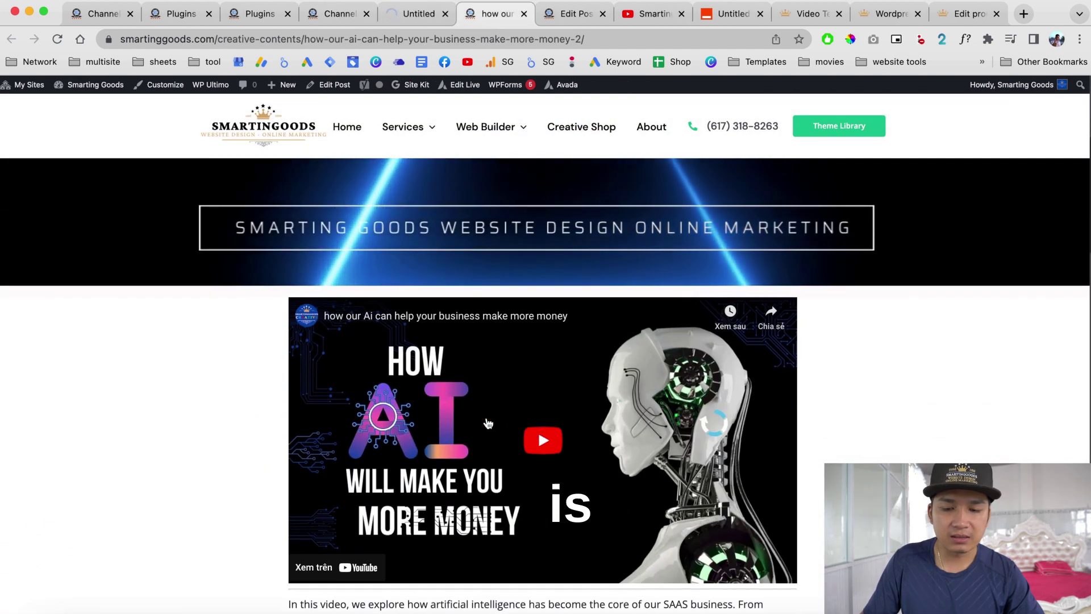
pyautogui.scroll(-5, 488, 423)
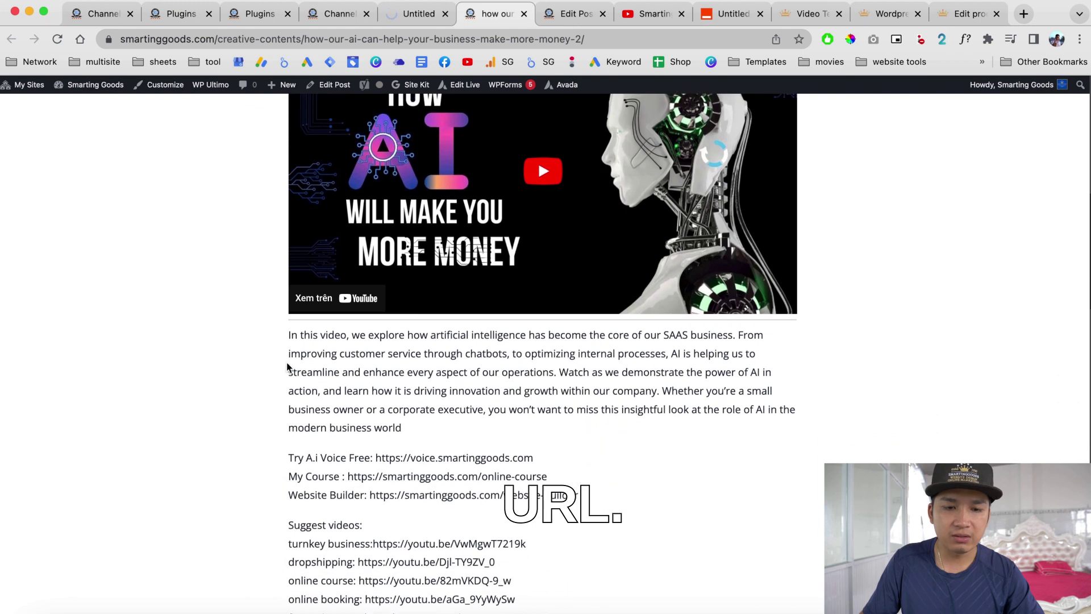
pyautogui.moveTo(288, 332); pyautogui.dragTo(364, 526)
pyautogui.scroll(-4, 581, 496)
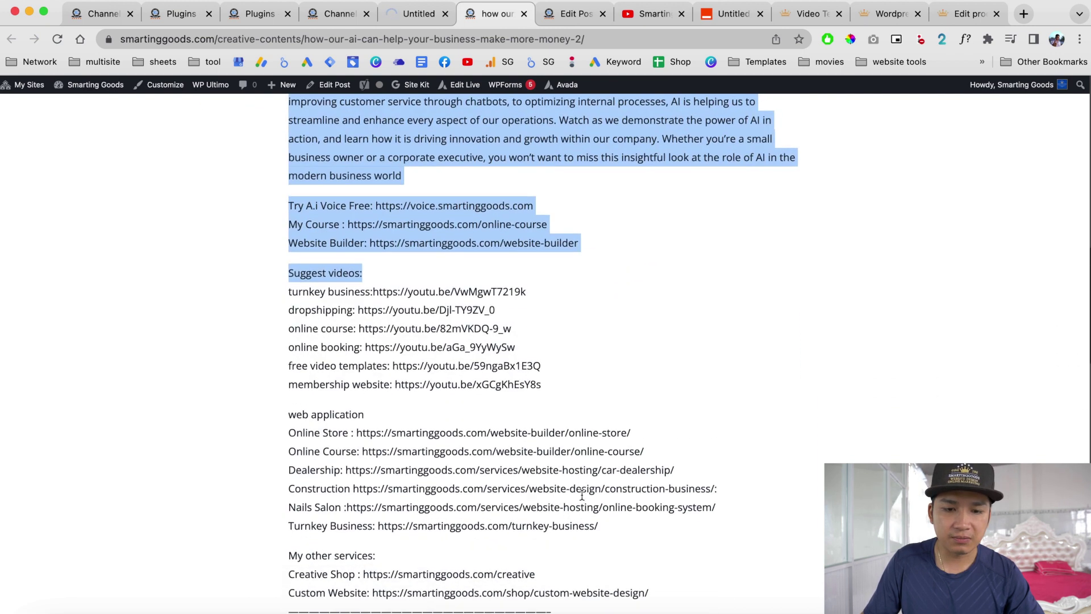
pyautogui.scroll(-4, 582, 496)
pyautogui.keyDown('shift'); pyautogui.click(492, 478); pyautogui.keyUp('shift')
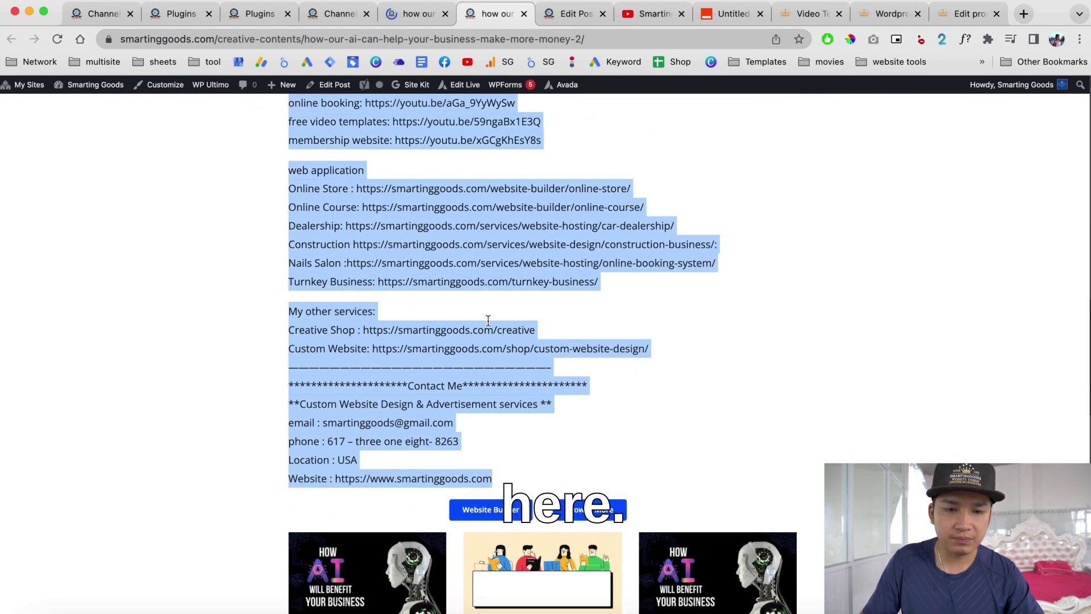
pyautogui.scroll(13, 488, 320)
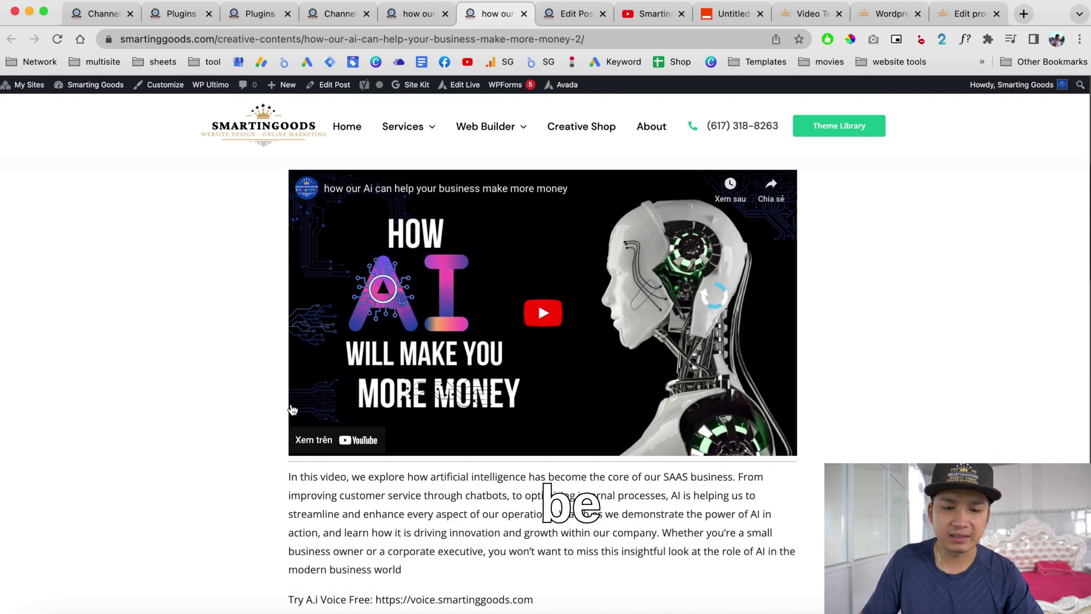
pyautogui.scroll(1, 293, 409)
pyautogui.moveTo(290, 495); pyautogui.dragTo(546, 535)
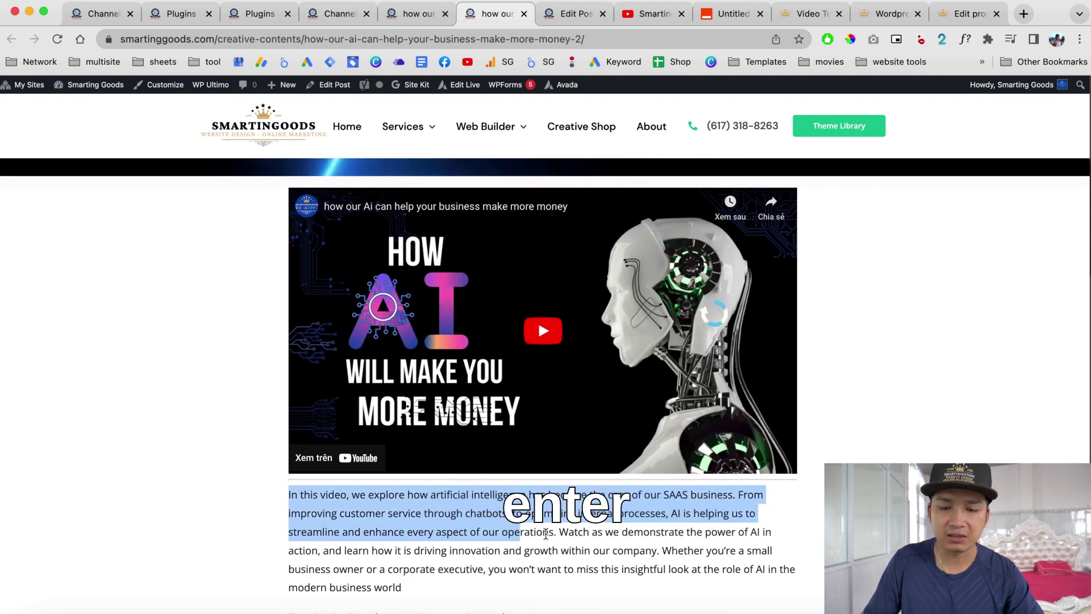
# - Play the embedded YouTube video from about 0:08 to check that it works, mute it and pause it
pyautogui.scroll(-3, 546, 512)
pyautogui.scroll(2, 591, 203)
pyautogui.click(591, 203)
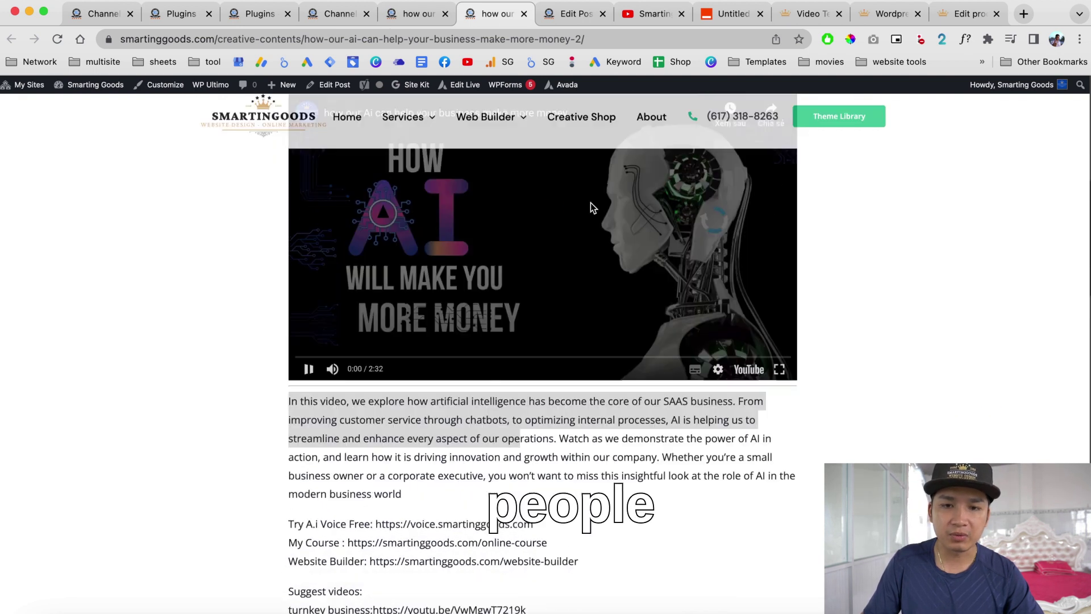
pyautogui.click(466, 225)
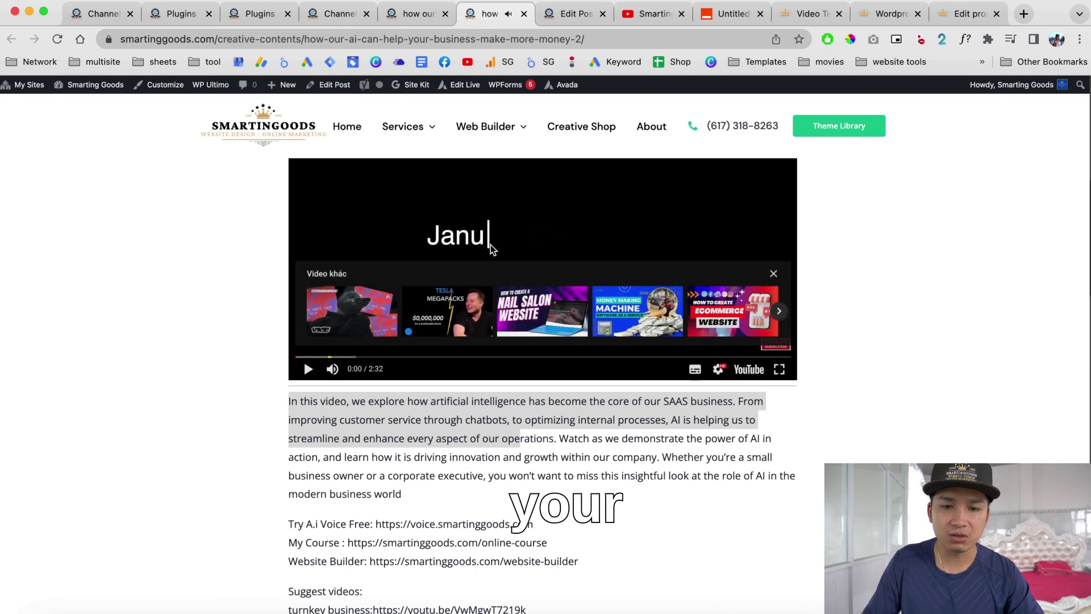
pyautogui.scroll(3, 583, 301)
pyautogui.scroll(-2, 514, 339)
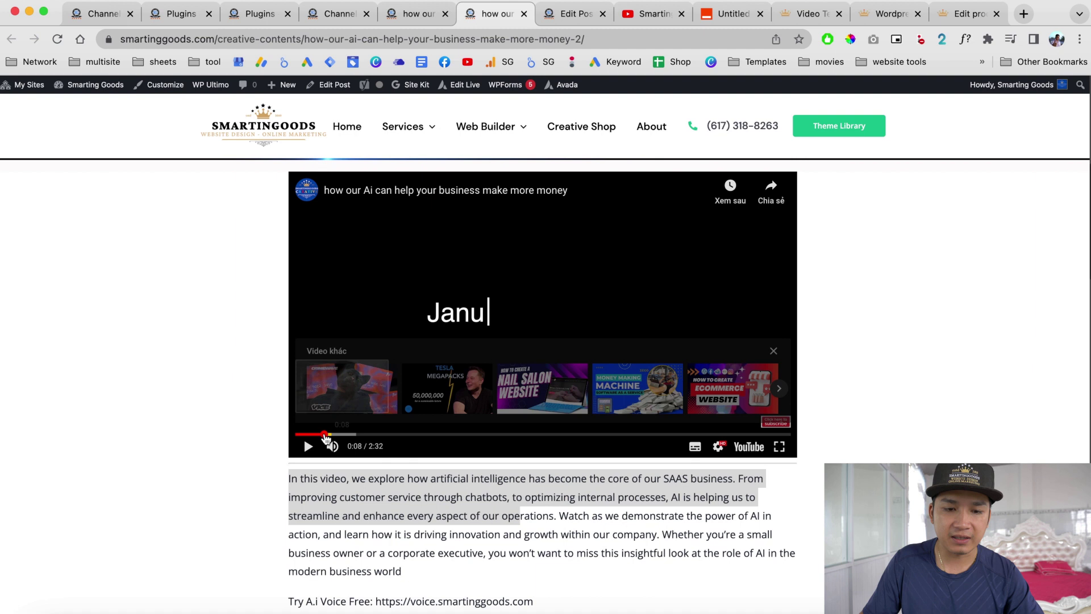
pyautogui.click(324, 434)
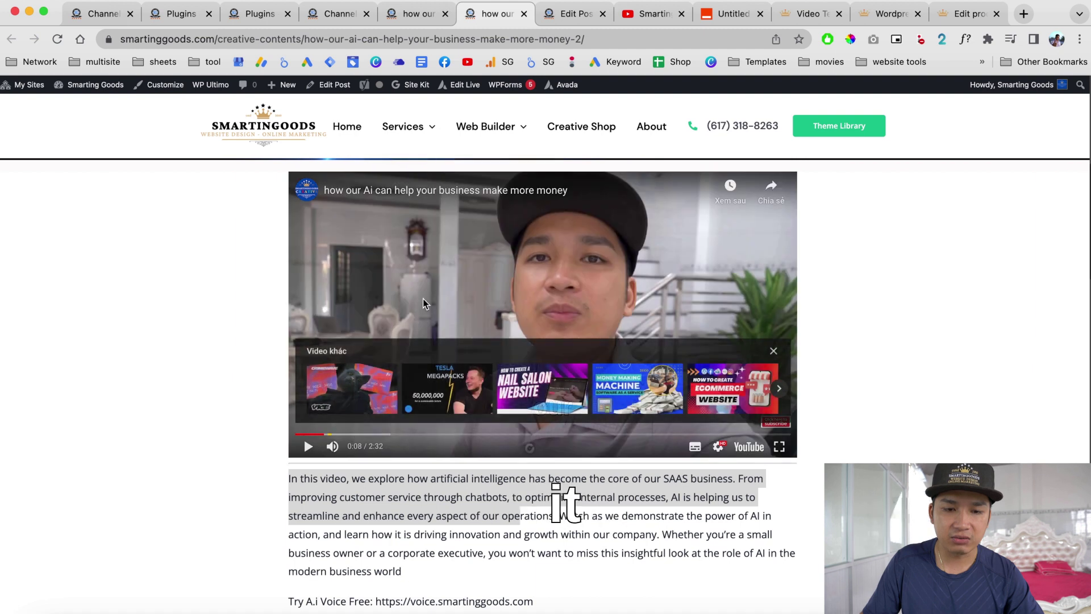
pyautogui.click(423, 303)
pyautogui.click(334, 446)
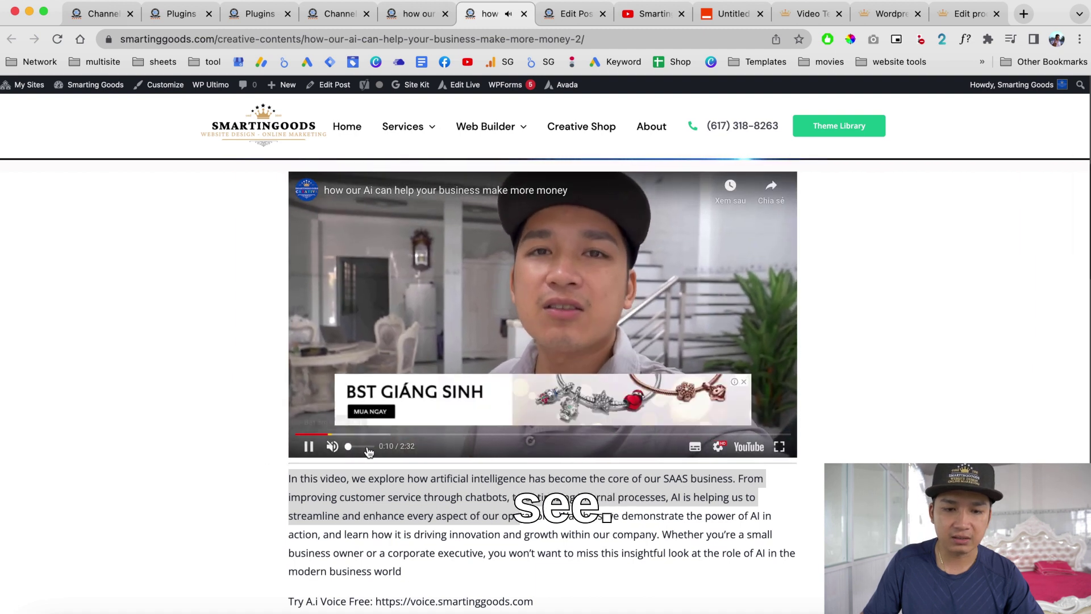
pyautogui.click(581, 306)
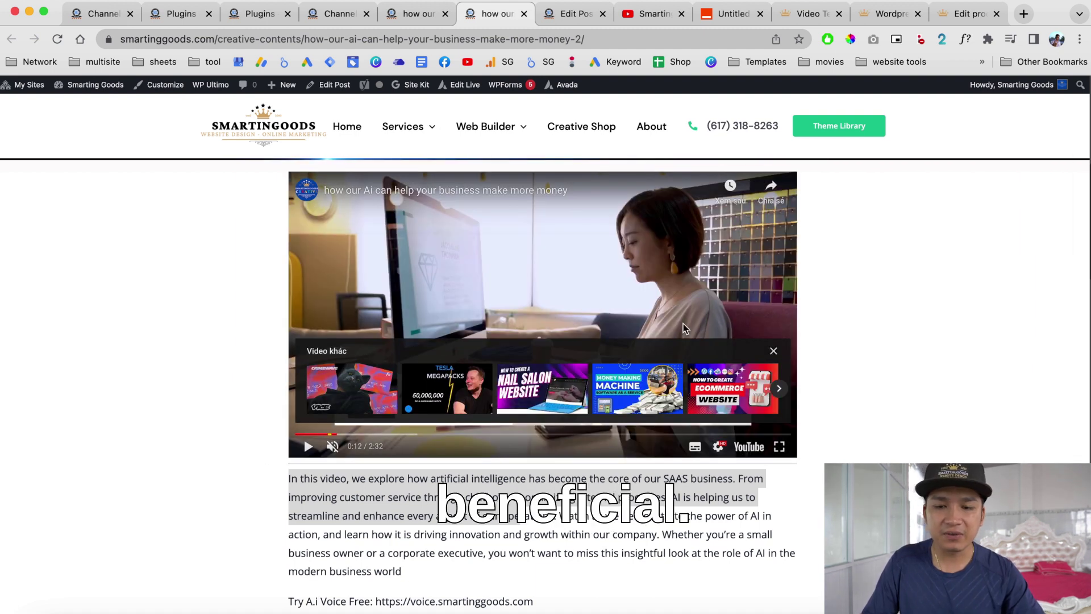
# - Open the post's edit page in a new tab and bring the WordPress post editor into view
pyautogui.scroll(-4, 852, 377)
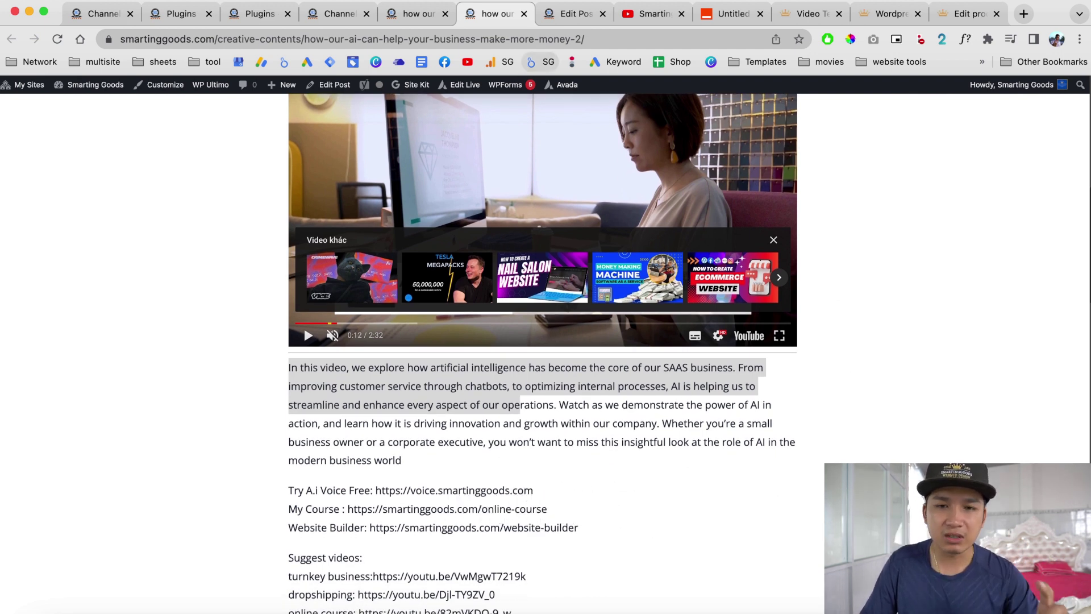
pyautogui.rightClick(334, 90)
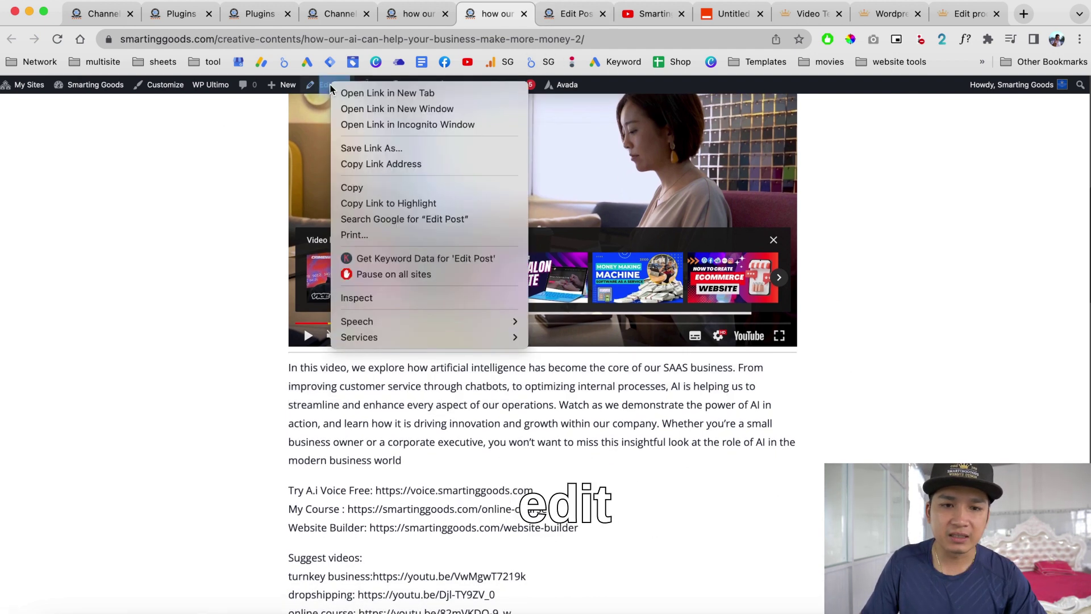
pyautogui.click(369, 93)
pyautogui.moveTo(602, 14); pyautogui.dragTo(521, 13)
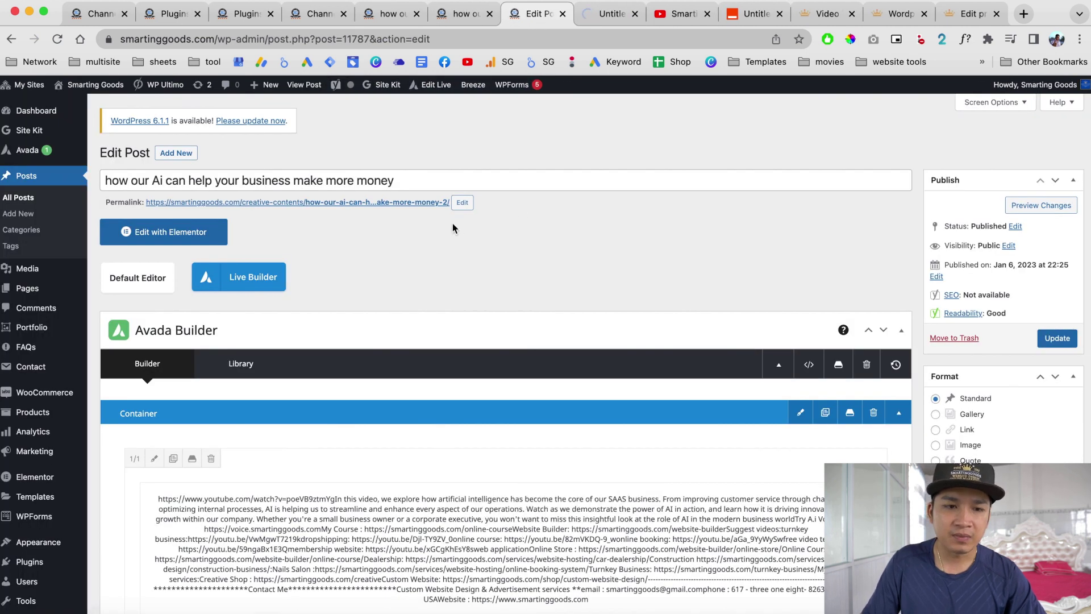
# - Examine the post's title, Avada Builder content, selected category and Yoast SEO focus keyphrase section in the editor
pyautogui.scroll(-10, 452, 223)
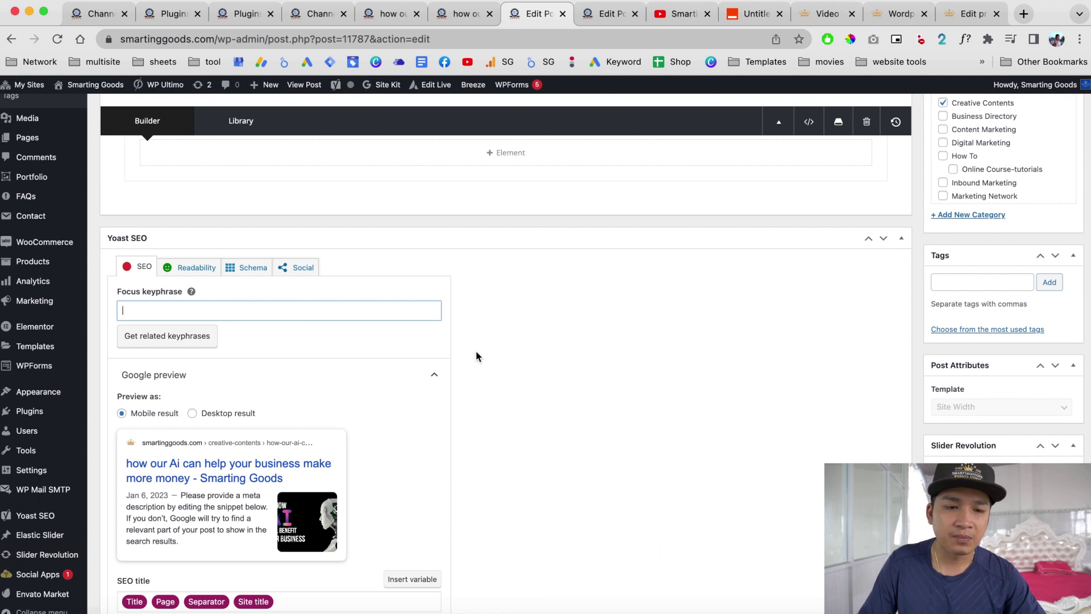
pyautogui.scroll(5, 493, 360)
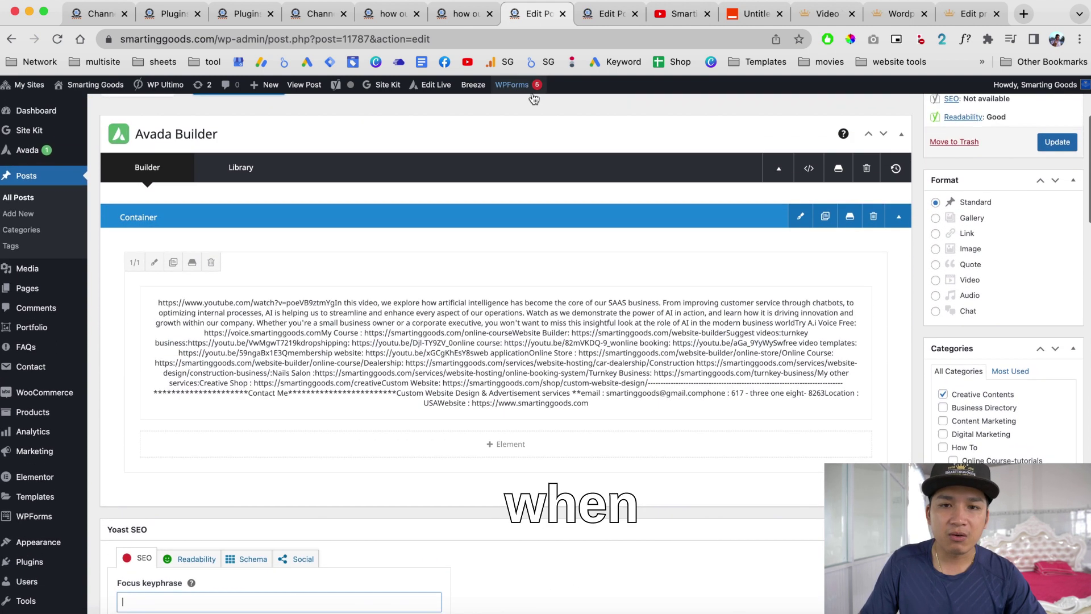
pyautogui.scroll(-4, 428, 299)
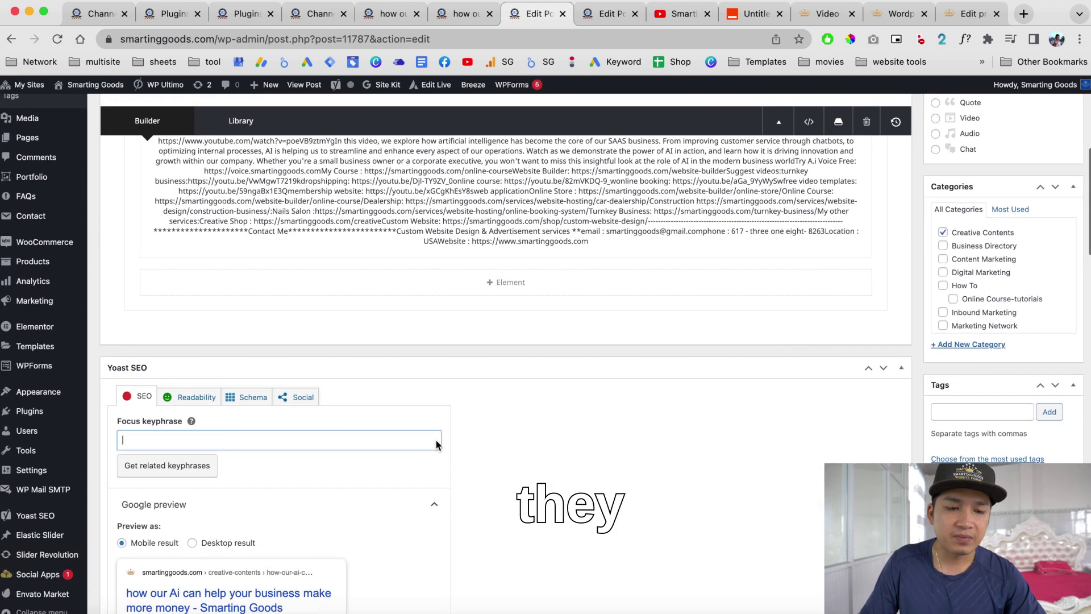
pyautogui.scroll(-1, 341, 441)
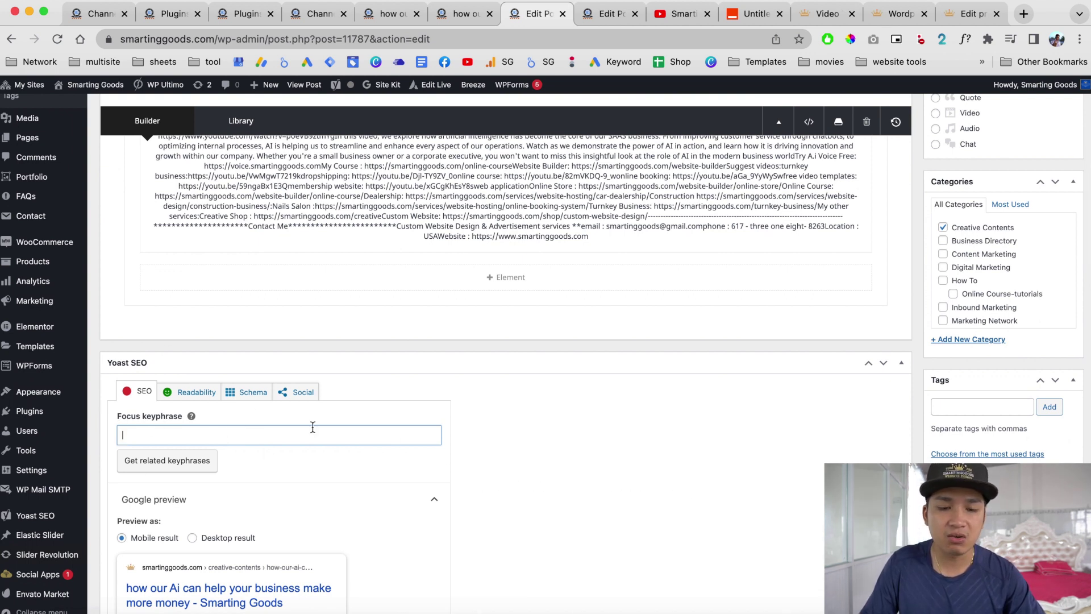
pyautogui.scroll(6, 495, 415)
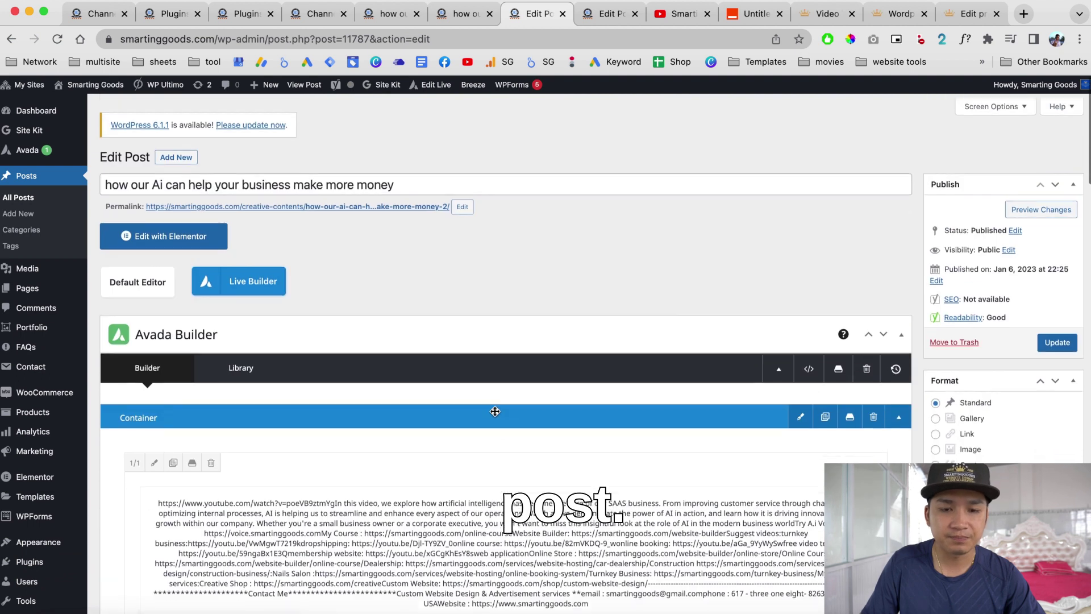
pyautogui.scroll(-4, 529, 344)
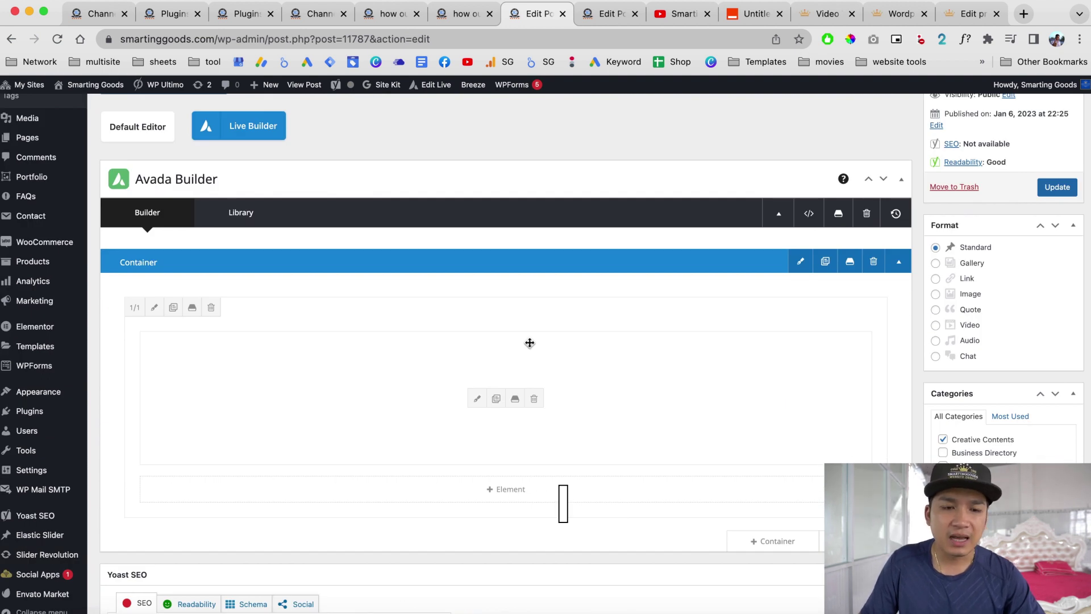
pyautogui.scroll(3, 486, 160)
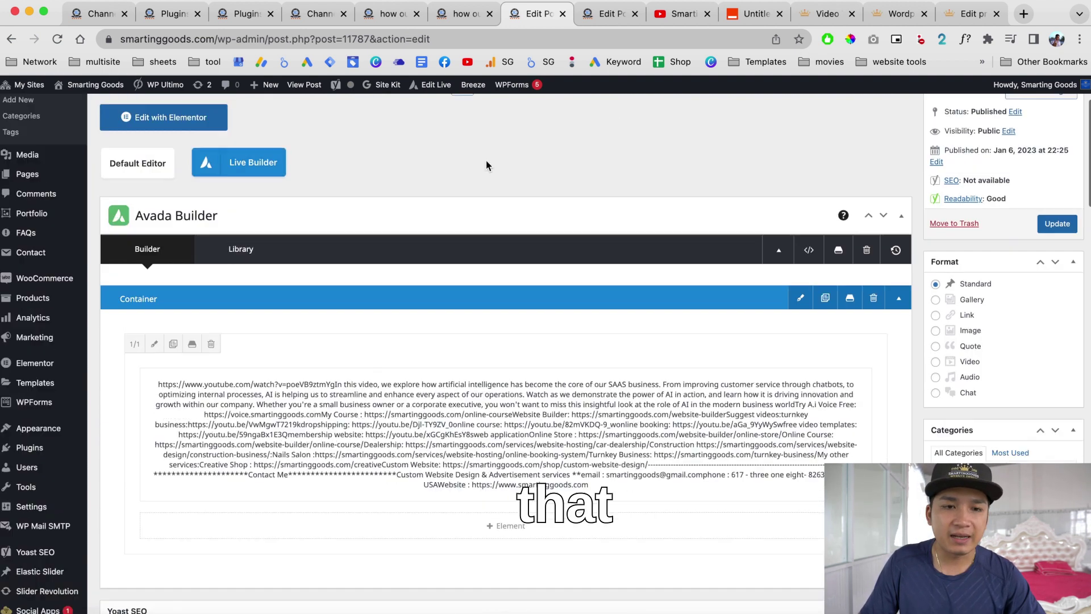
# - Compare the post title with the Yoast SEO focus keyphrase in both open editor pages of the post
pyautogui.moveTo(105, 180); pyautogui.dragTo(396, 183)
pyautogui.scroll(-10, 407, 223)
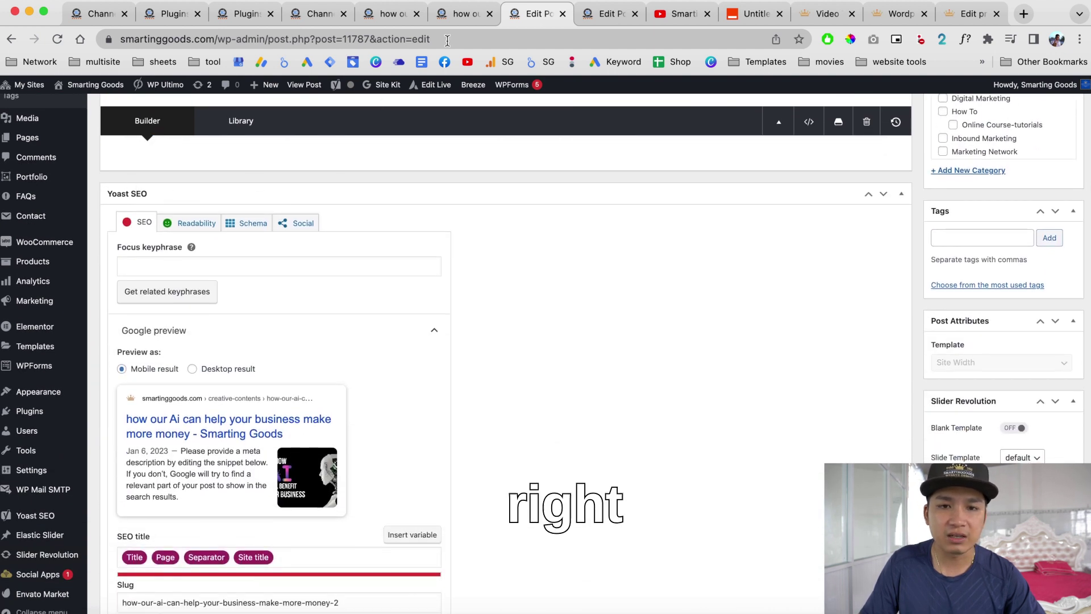
pyautogui.click(605, 14)
pyautogui.scroll(-3, 736, 353)
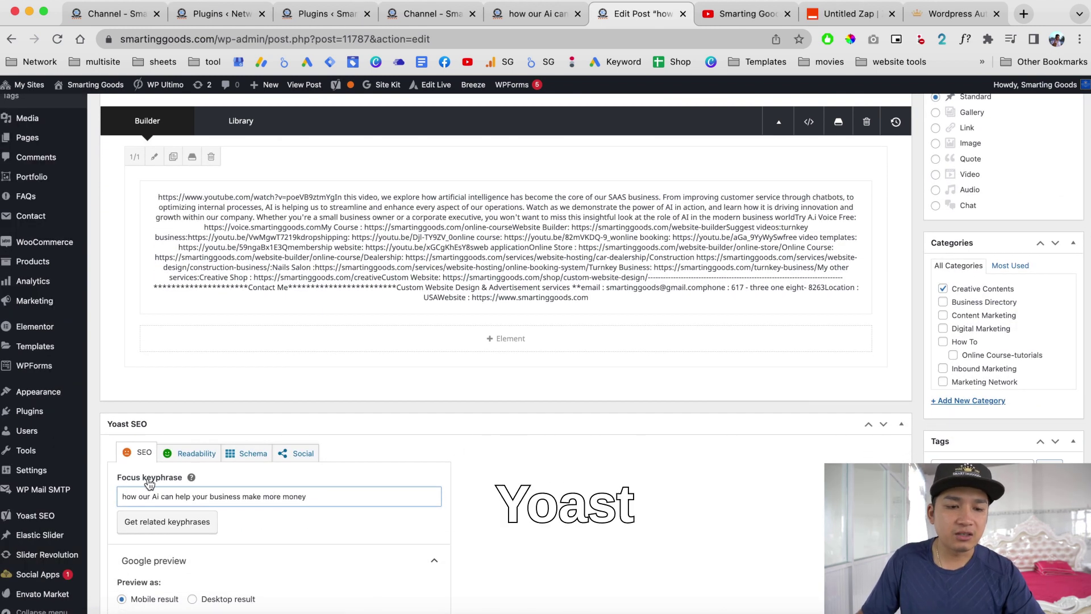
pyautogui.moveTo(109, 400)
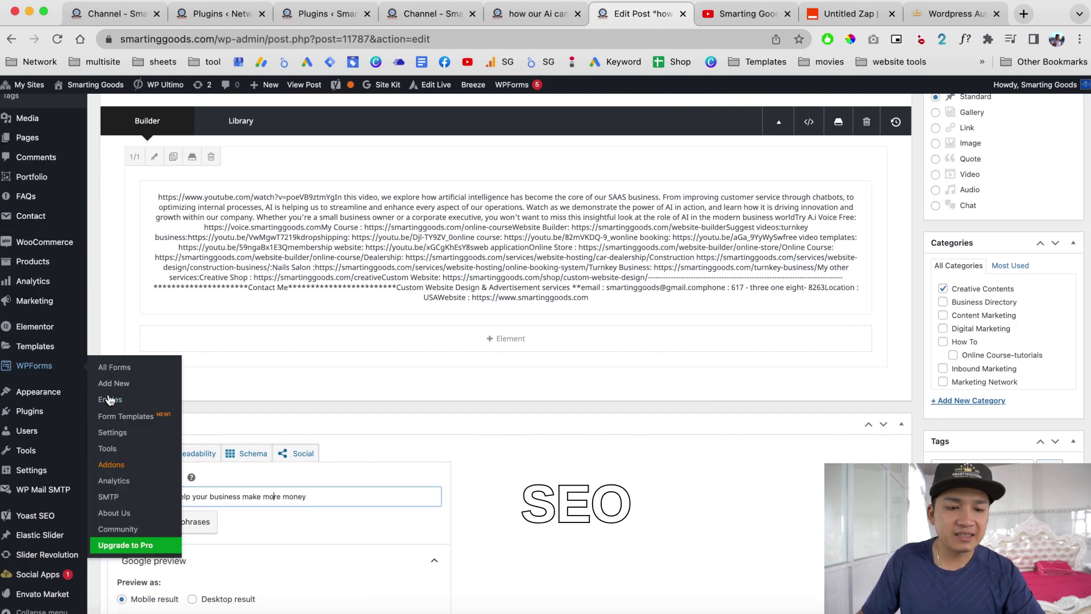
pyautogui.scroll(5, 165, 285)
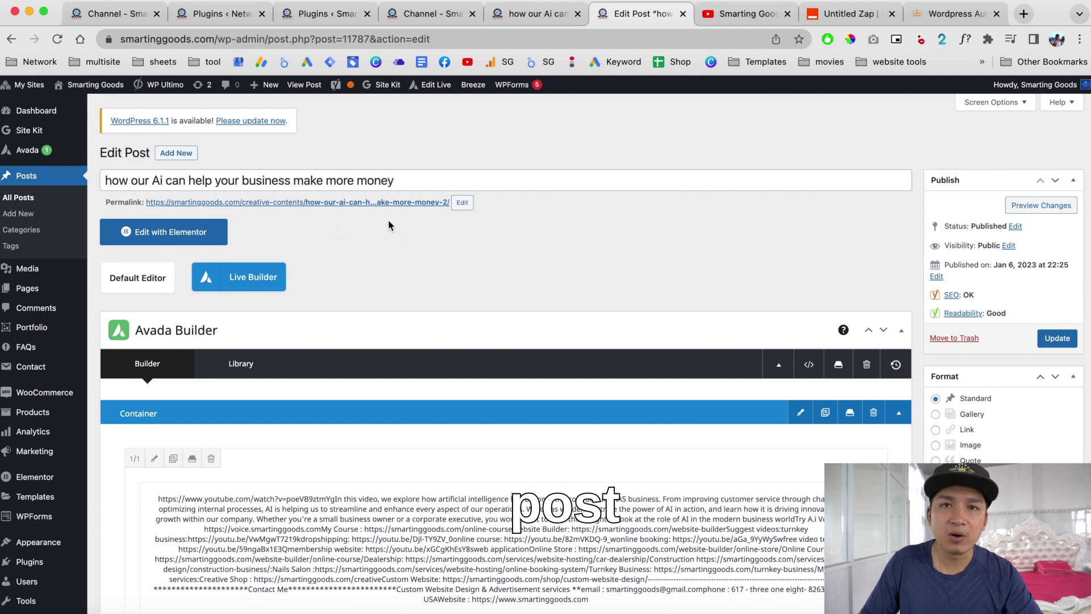
pyautogui.scroll(-4, 388, 272)
pyautogui.scroll(-2, 316, 332)
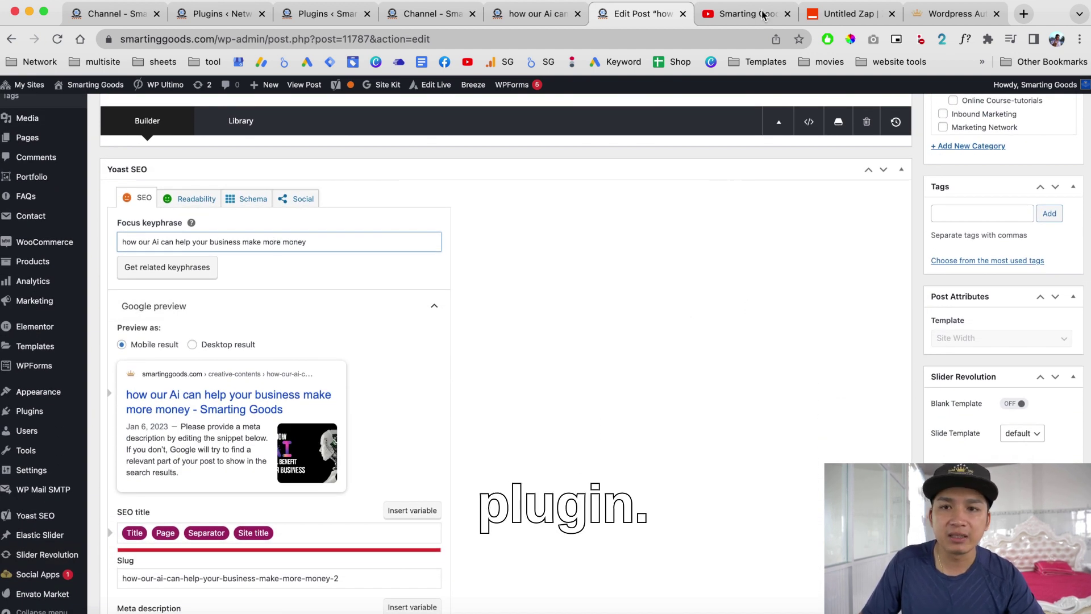
# - Open the shop page of the WordPress Automatic Yoast Keywords From Post Title plugin and examine its product image and description
pyautogui.click(943, 12)
pyautogui.scroll(4, 732, 353)
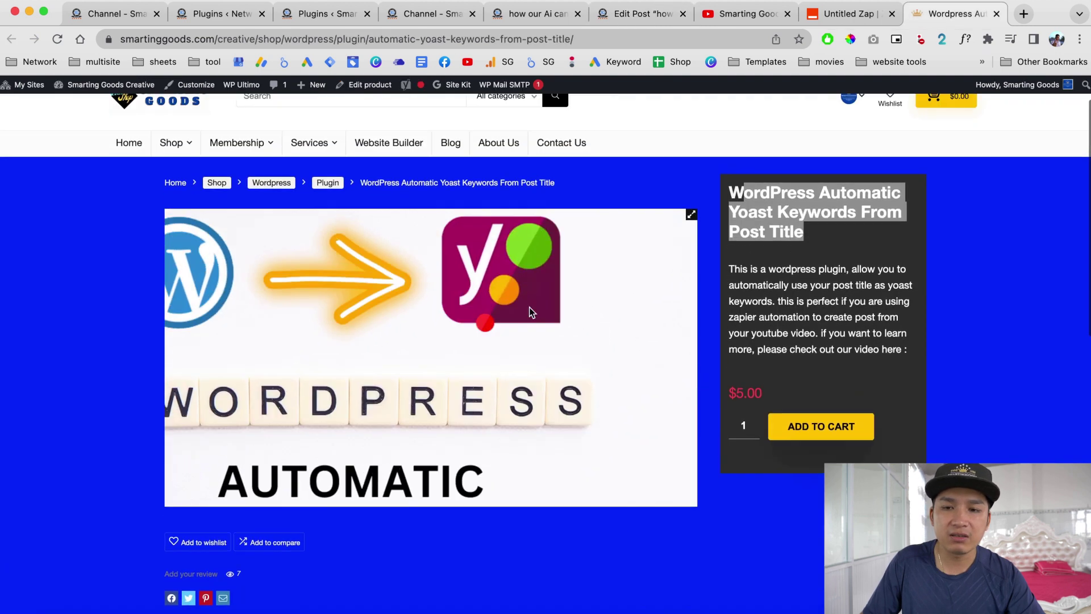
pyautogui.scroll(-1, 732, 352)
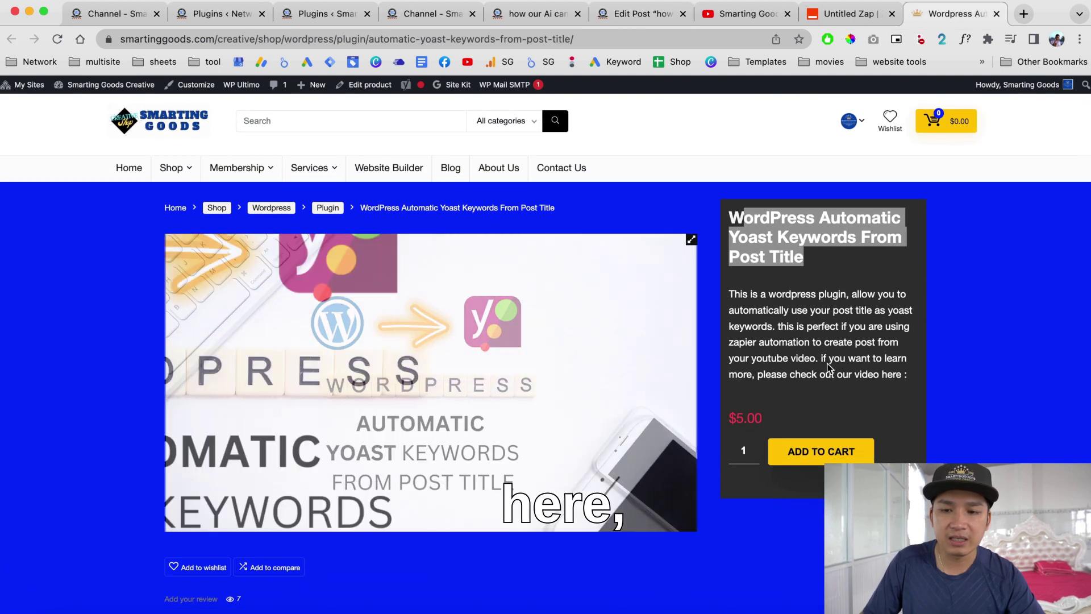
pyautogui.click(838, 230)
# - Check the network and site plugin lists for the Use Post Title as Yoast SEO Keyword plugin and its activation state
pyautogui.click(216, 15)
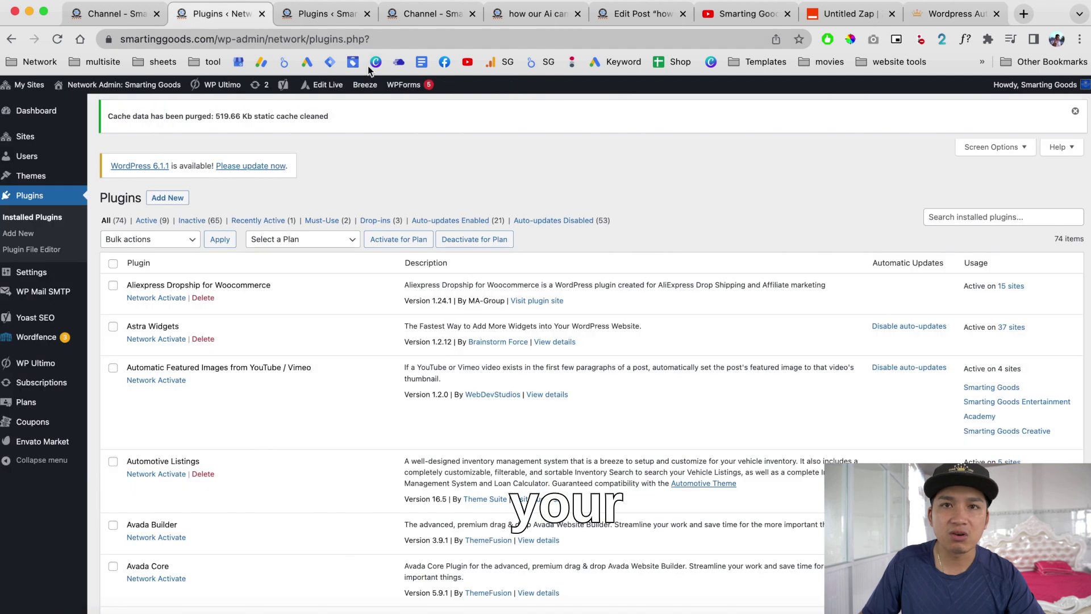
pyautogui.scroll(-1, 366, 262)
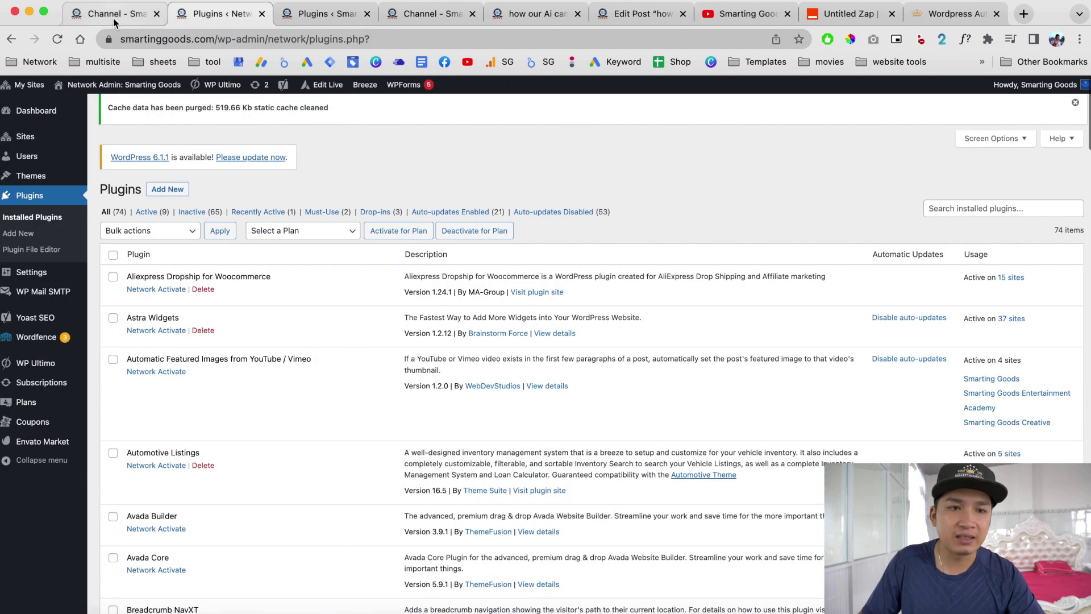
pyautogui.click(321, 13)
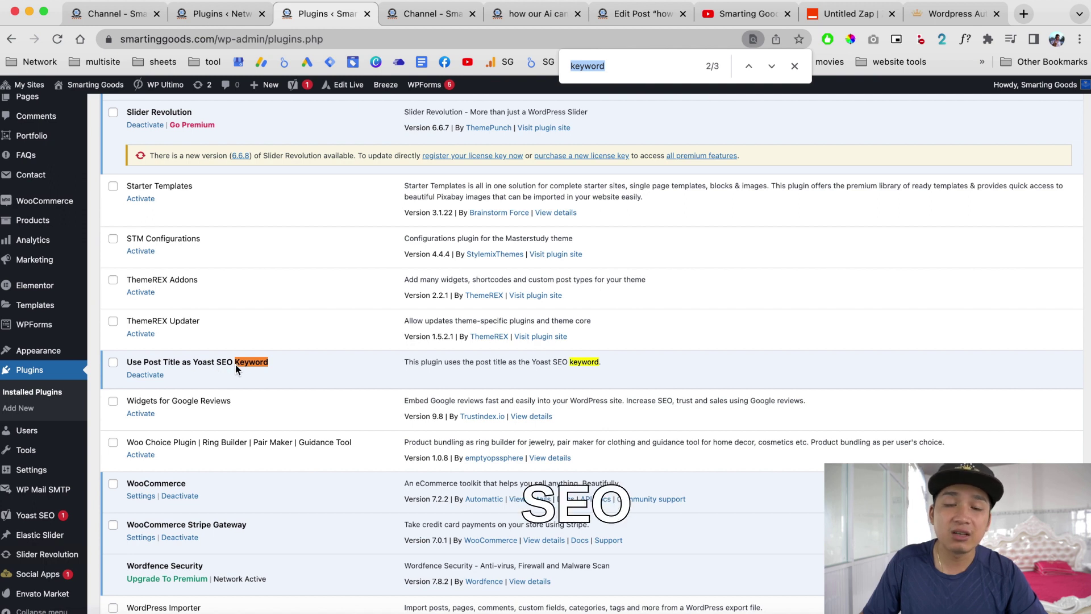
pyautogui.scroll(-1, 297, 368)
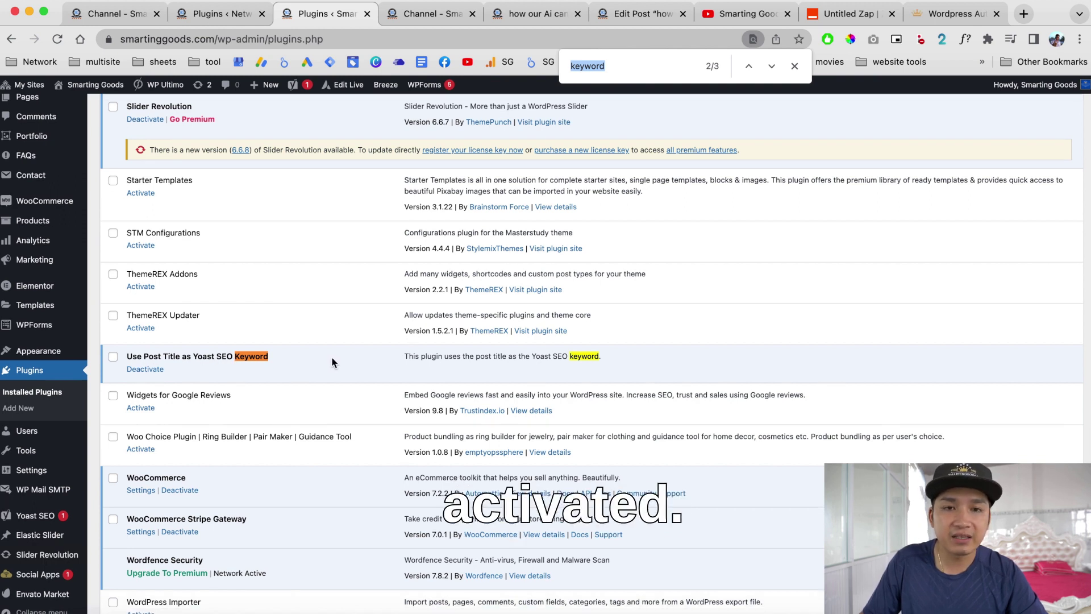
pyautogui.scroll(8, 332, 356)
# - In the Zapier editor, select New Video In Channel E as the YouTube trigger's test record, check its title and continue to the WordPress action
pyautogui.click(844, 19)
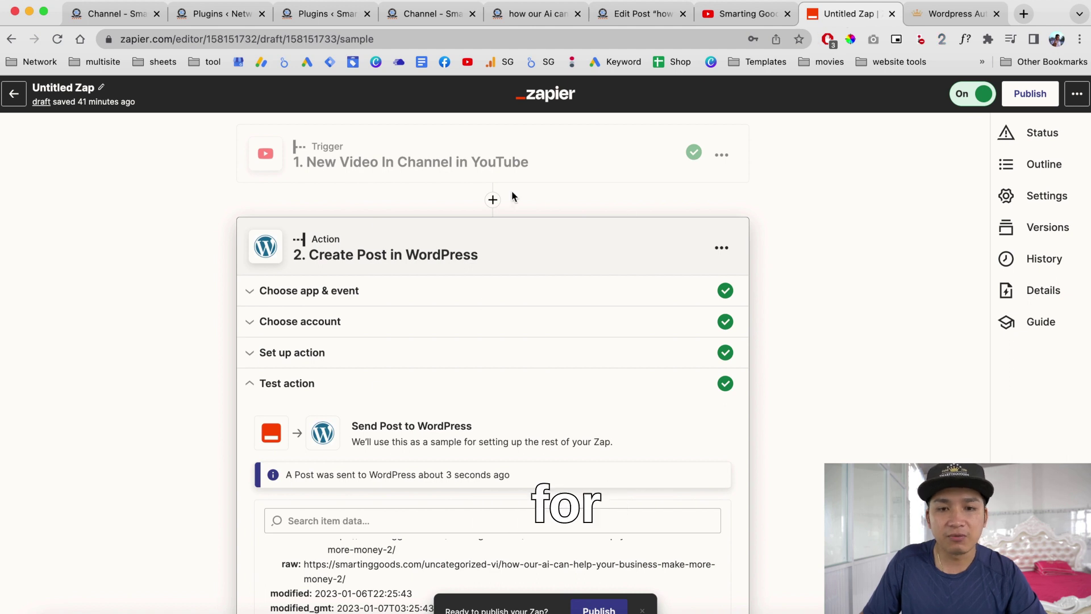
pyautogui.click(452, 164)
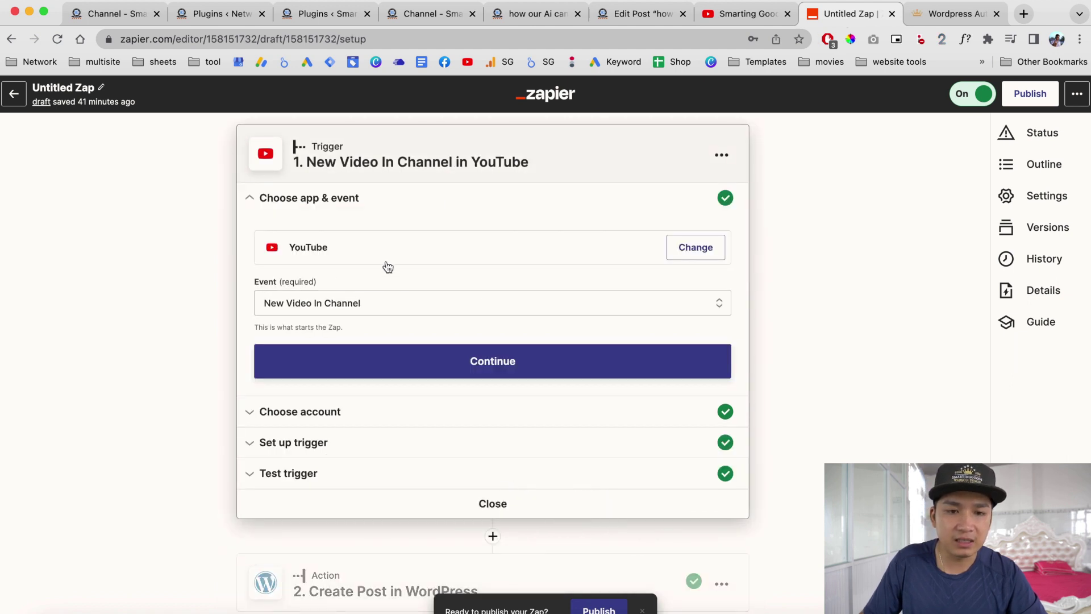
pyautogui.click(358, 474)
pyautogui.click(400, 391)
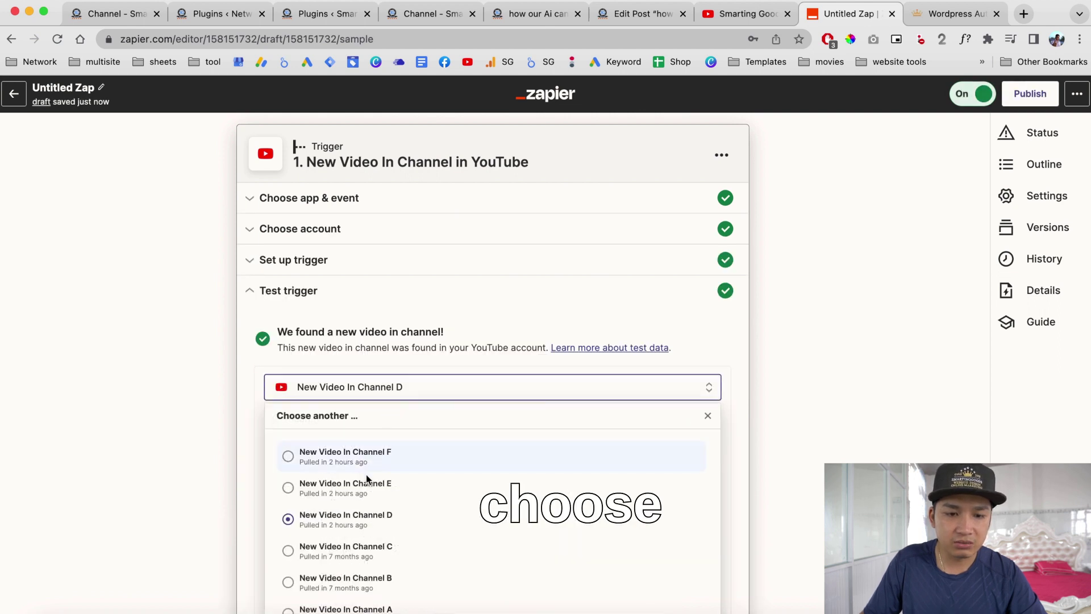
pyautogui.click(365, 494)
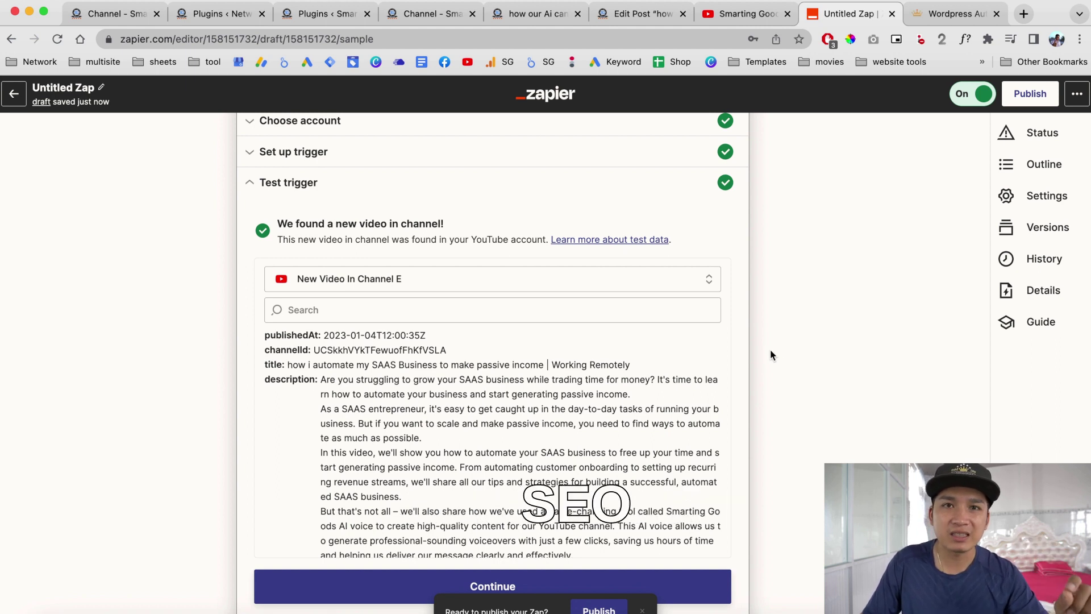
pyautogui.scroll(-2, 771, 355)
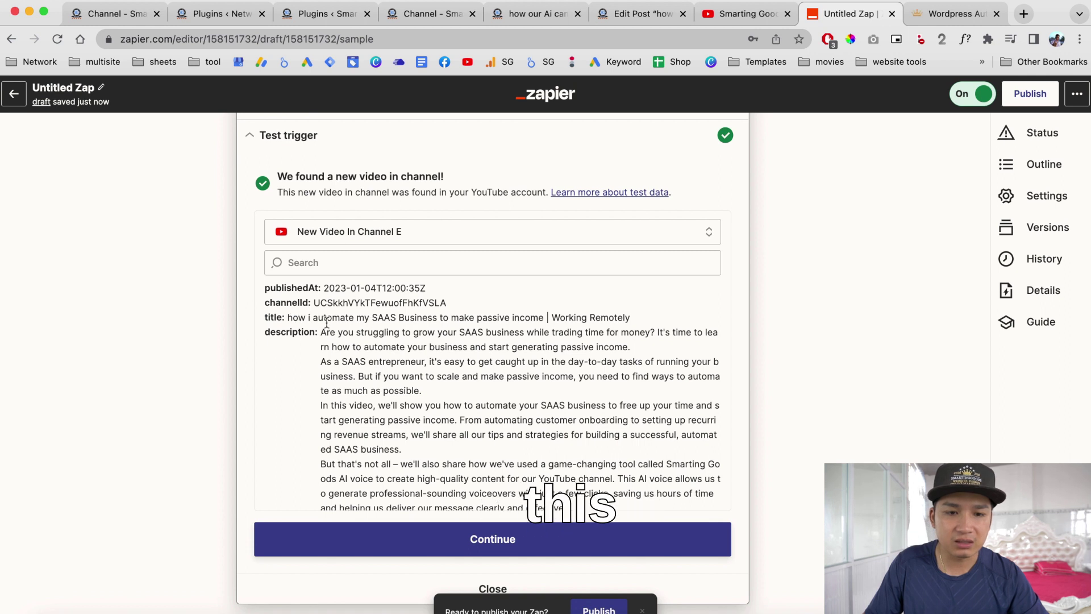
pyautogui.moveTo(292, 317); pyautogui.dragTo(542, 317)
pyautogui.click(569, 543)
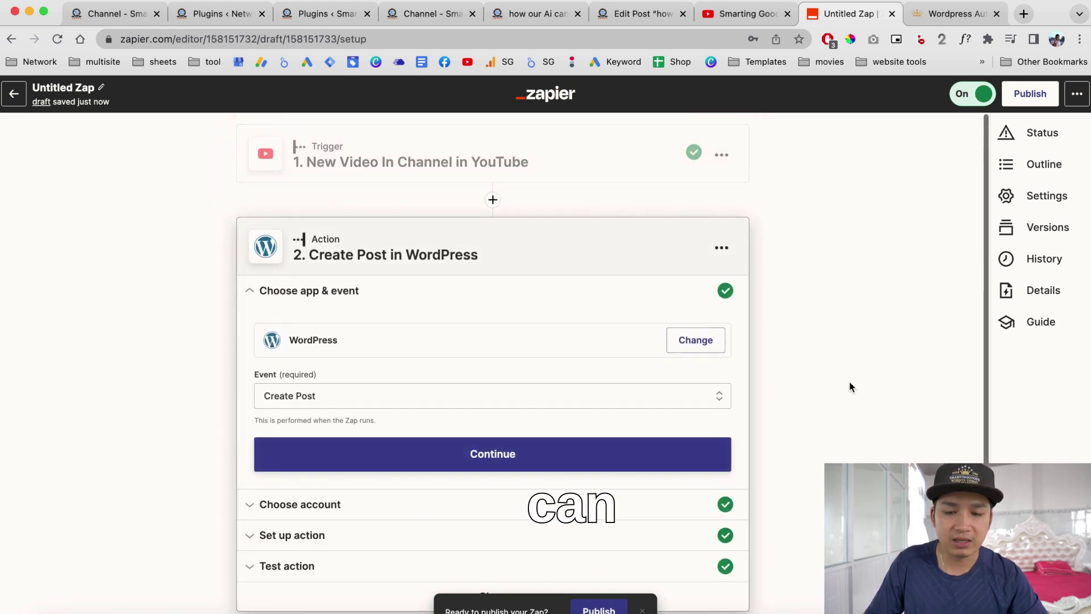
# - Retest the Create Post in WordPress action to send the selected video as a new post
pyautogui.click(495, 457)
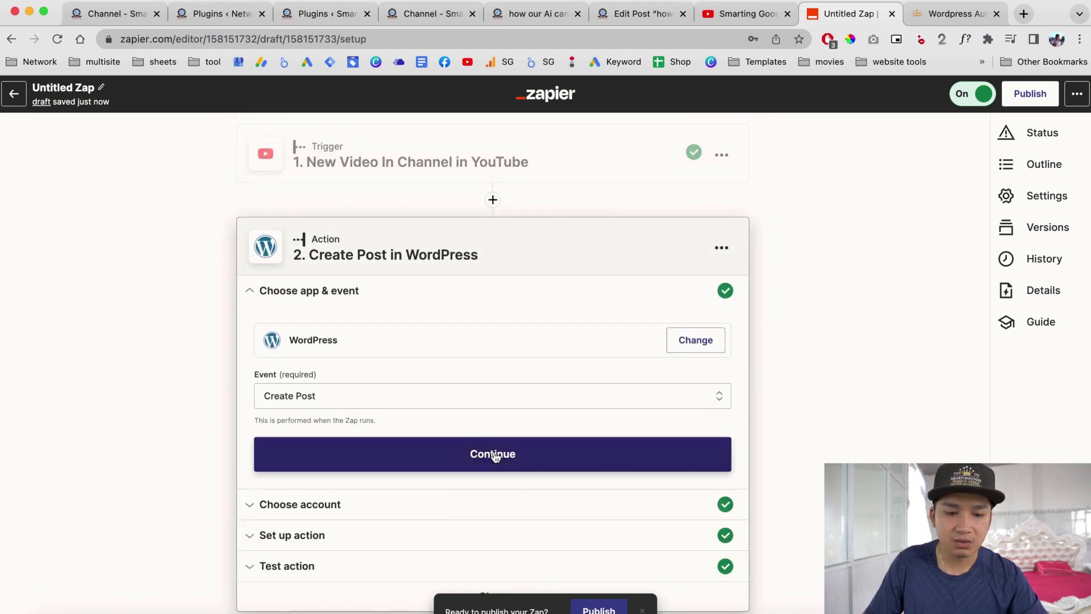
pyautogui.click(336, 527)
pyautogui.scroll(-8, 511, 390)
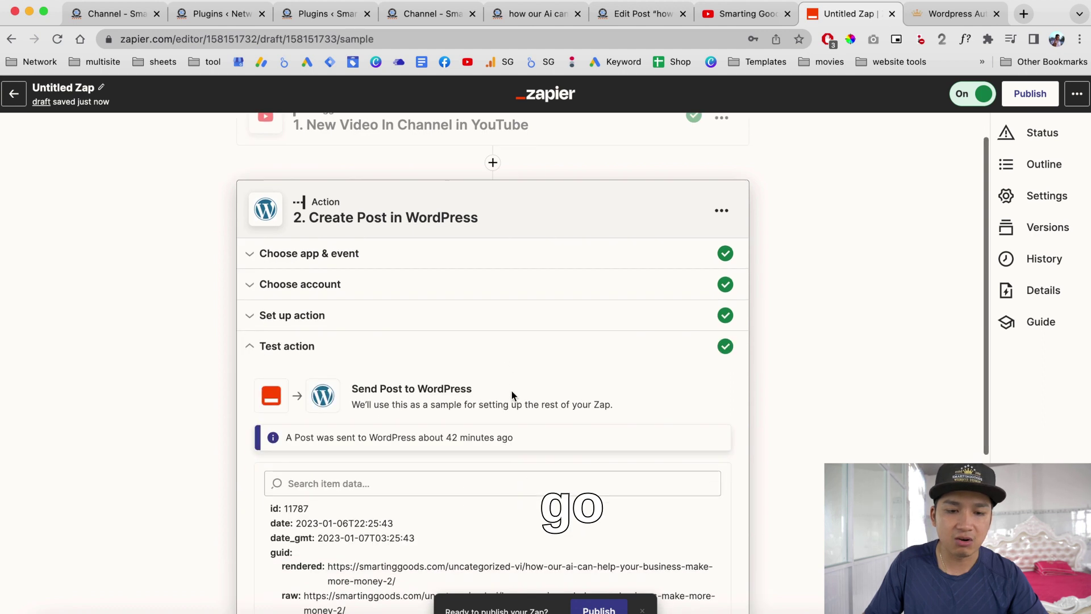
pyautogui.scroll(3, 511, 390)
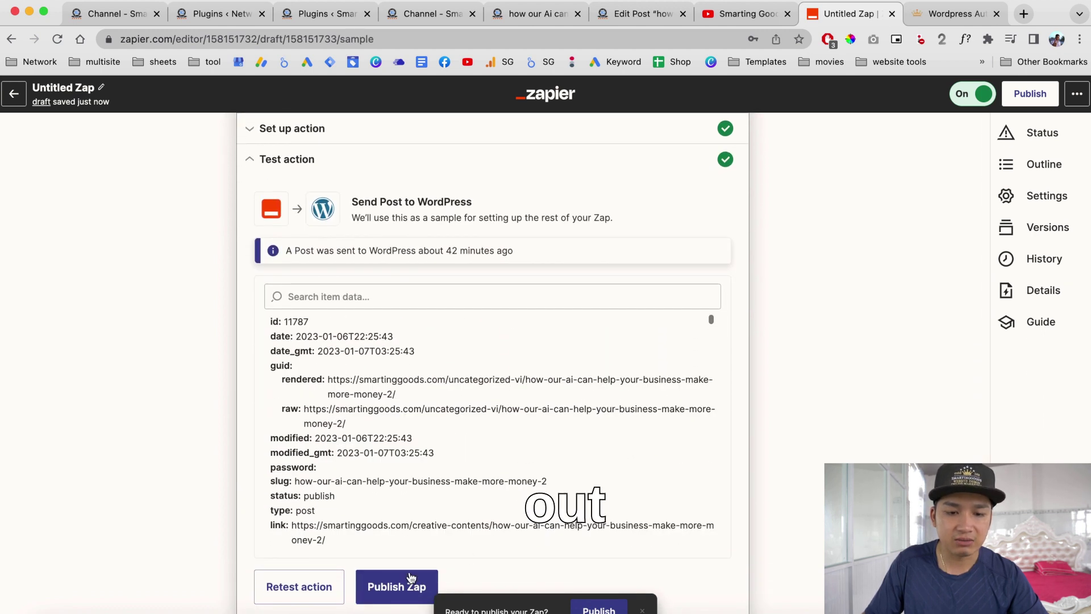
pyautogui.click(297, 588)
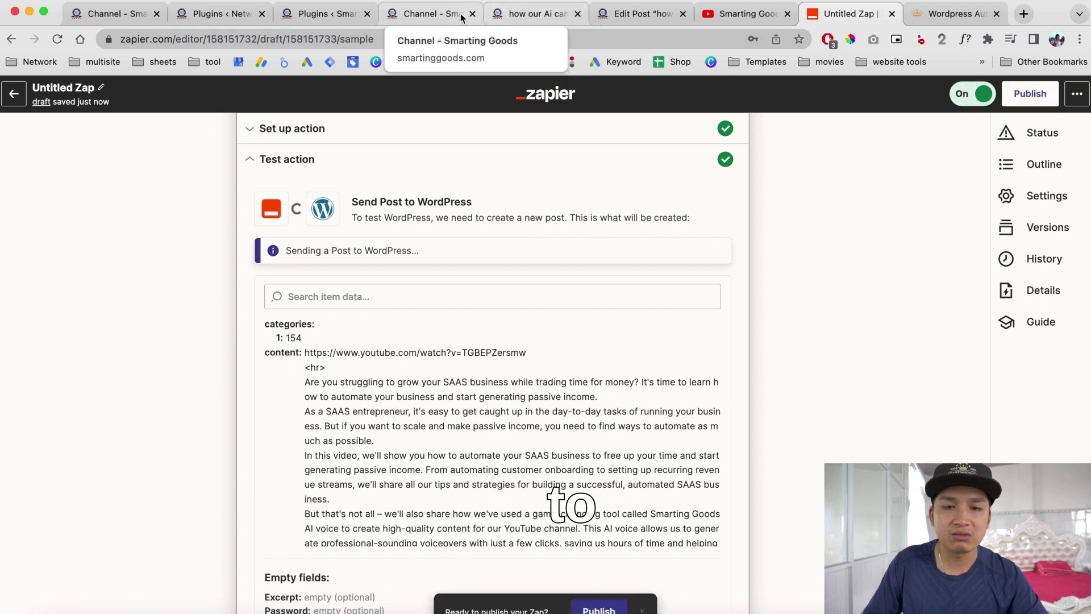
# - Reload the website's blog page and open the new post "how i automate my SAAS Business to make passive income | Working Remotely"
pyautogui.click(432, 13)
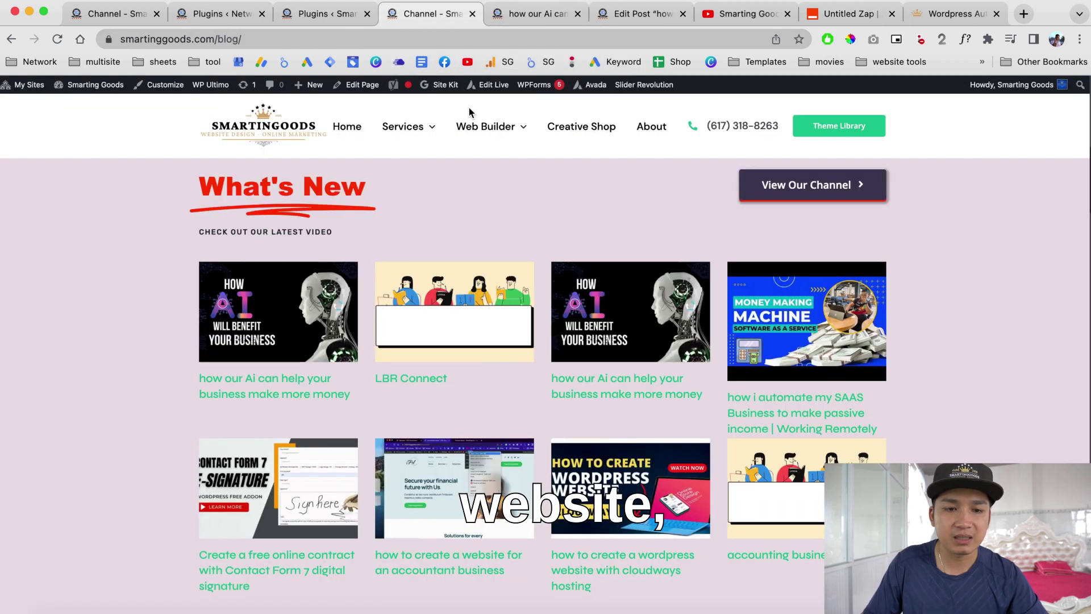
pyautogui.click(57, 39)
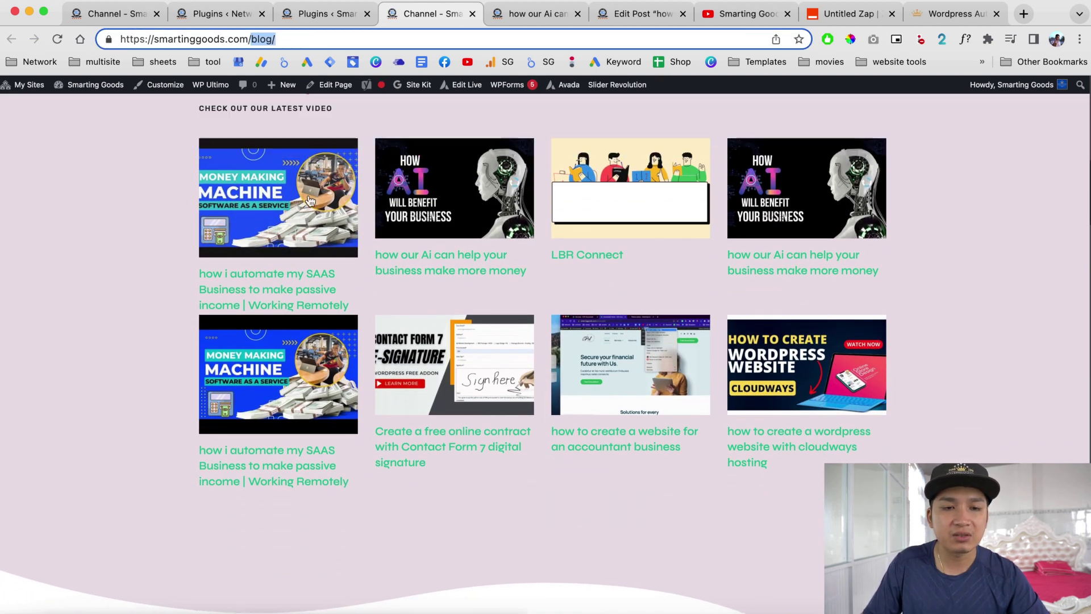
pyautogui.press('Return')
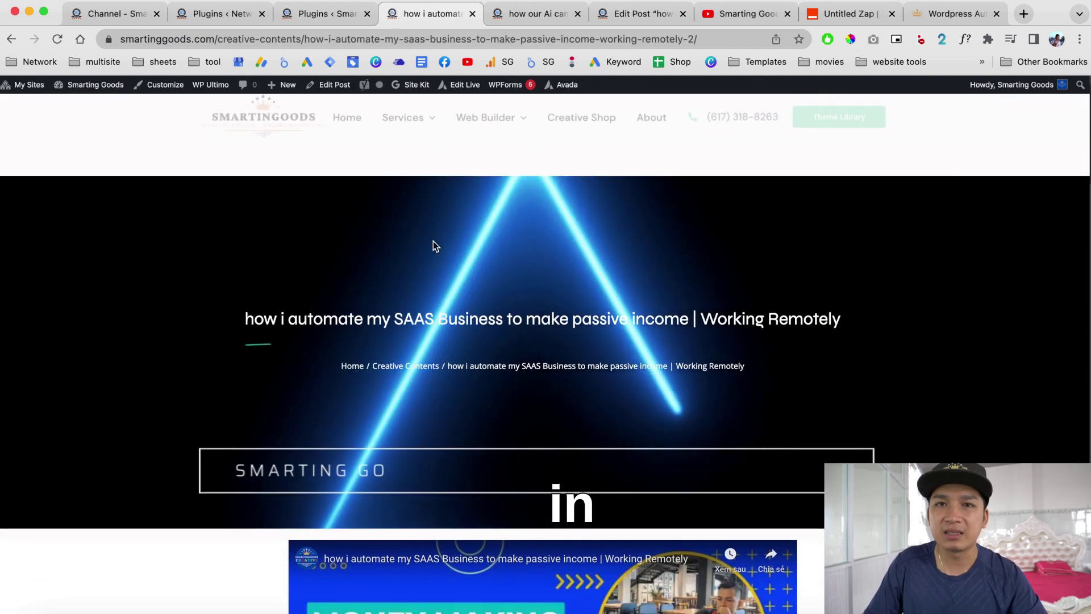
pyautogui.scroll(-6, 433, 241)
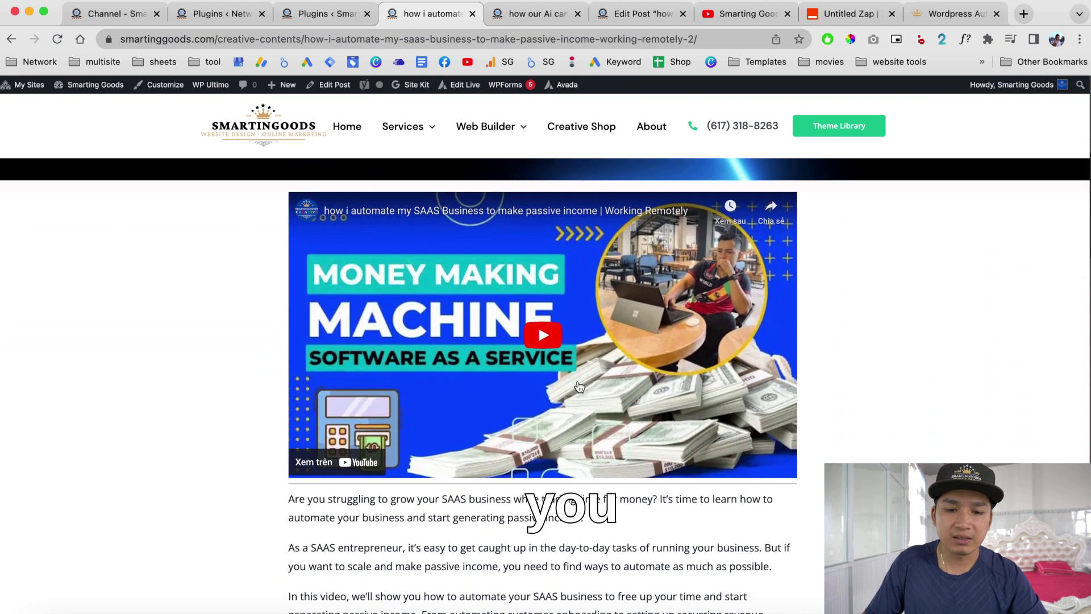
# - Open the new post's edit page and examine its Yoast SEO focus keyphrase, content and category
pyautogui.scroll(-1, 224, 417)
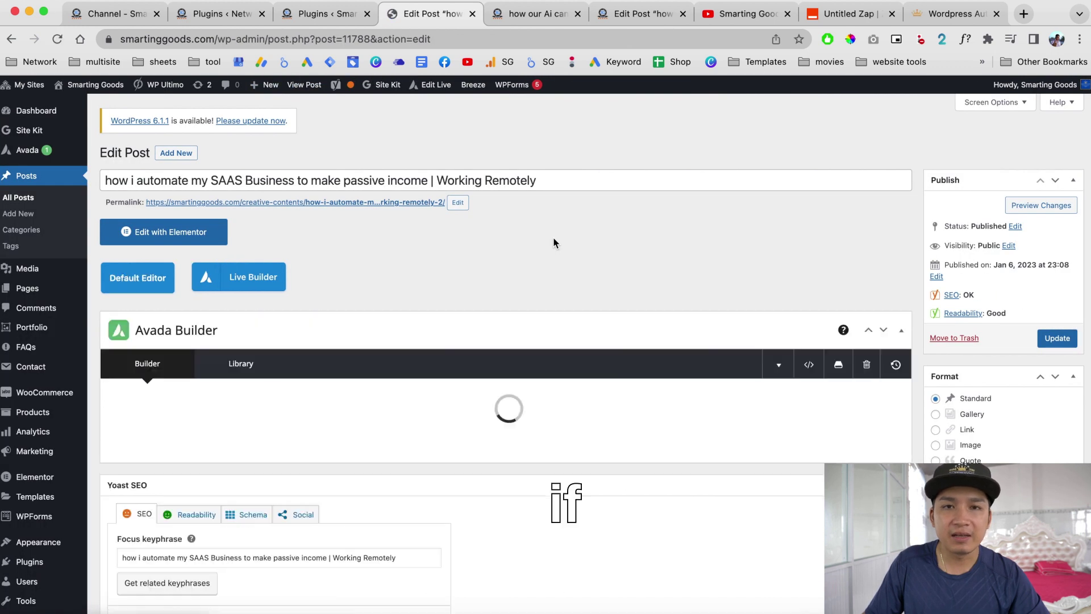
pyautogui.scroll(-10, 554, 242)
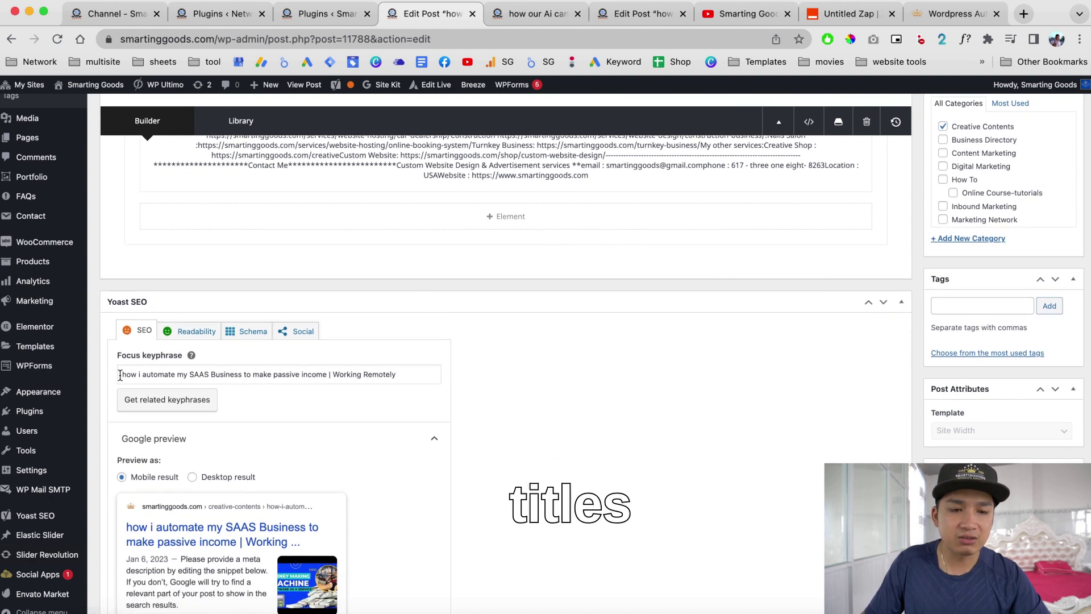
pyautogui.moveTo(168, 373); pyautogui.dragTo(444, 379)
pyautogui.scroll(5, 550, 384)
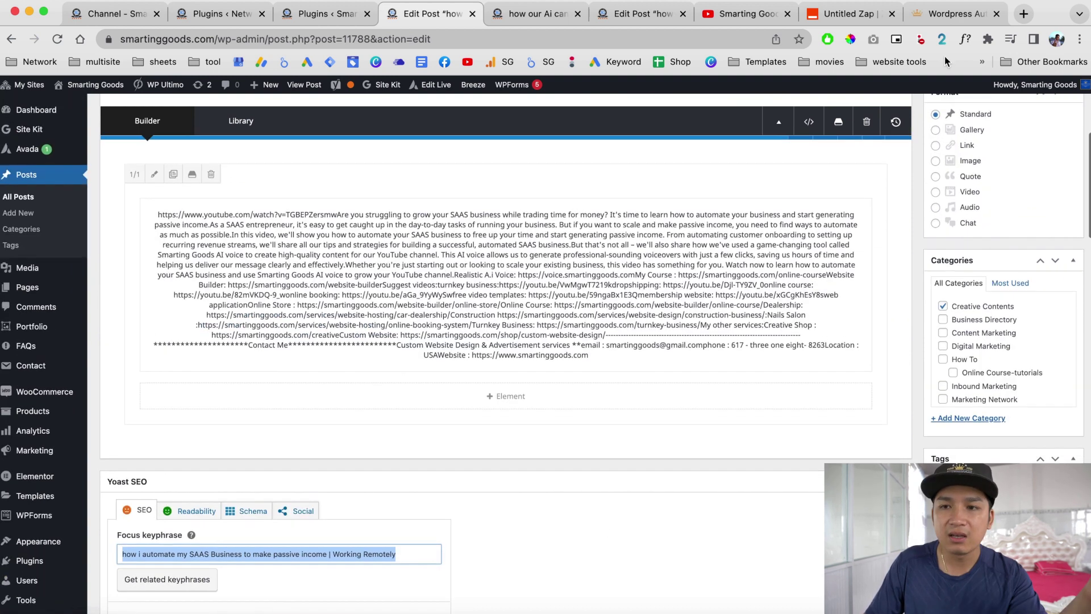
# - Return to the Automatic Yoast Keywords plugin's shop page and highlight the product price
pyautogui.click(956, 14)
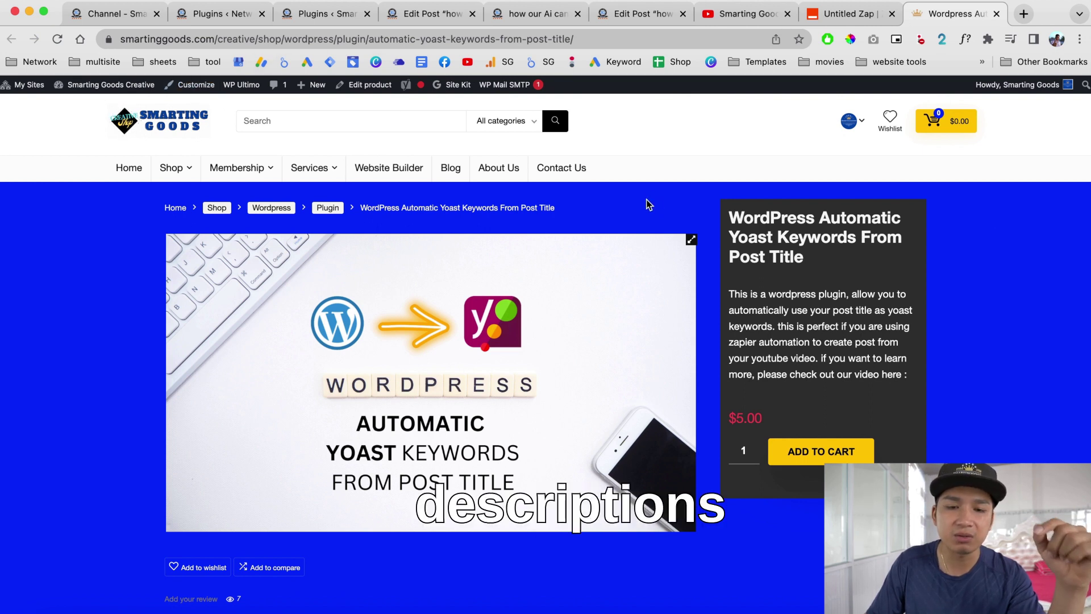
pyautogui.scroll(-2, 501, 292)
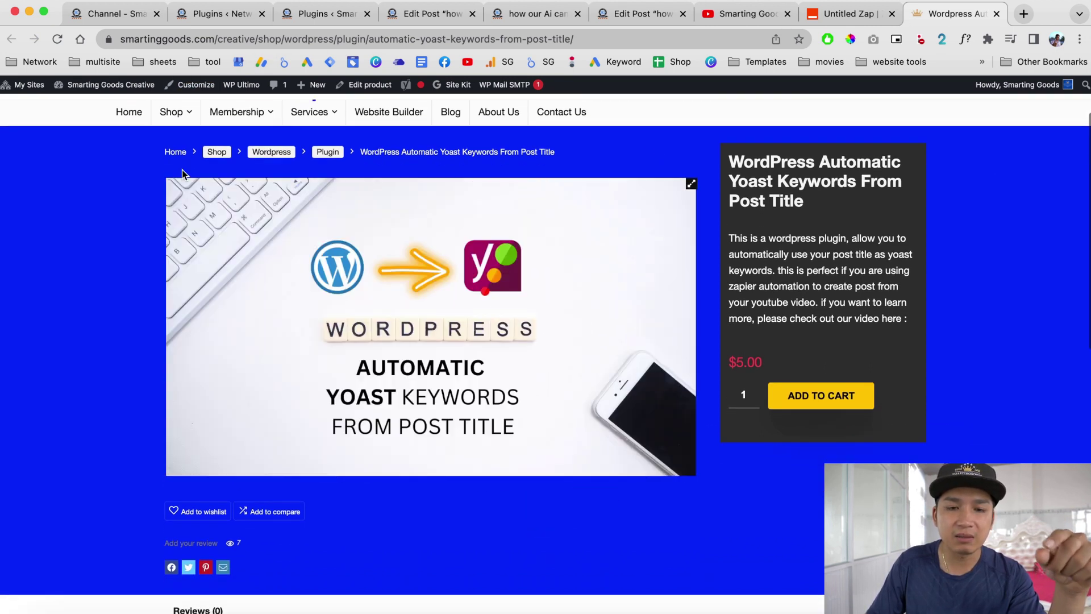
pyautogui.moveTo(735, 363); pyautogui.dragTo(727, 363)
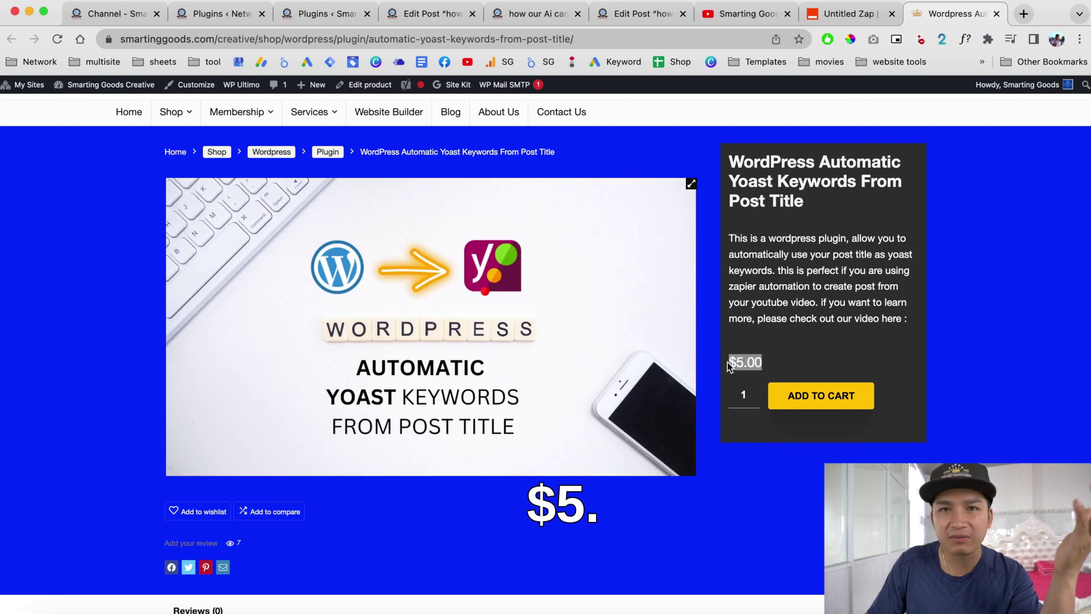